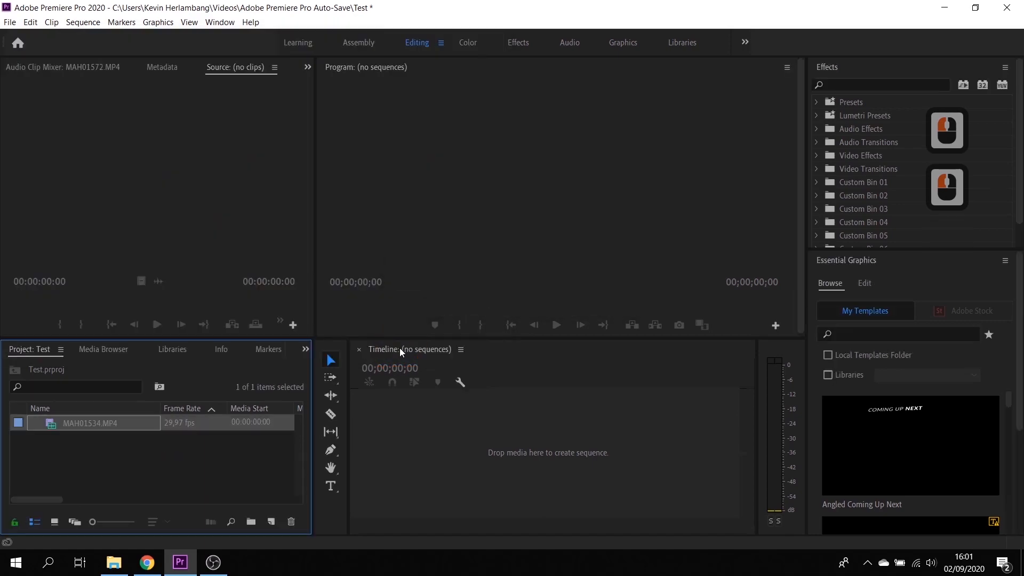
Import the video file MAH01539 from the Desktop into the project.
key(ctrl+i)
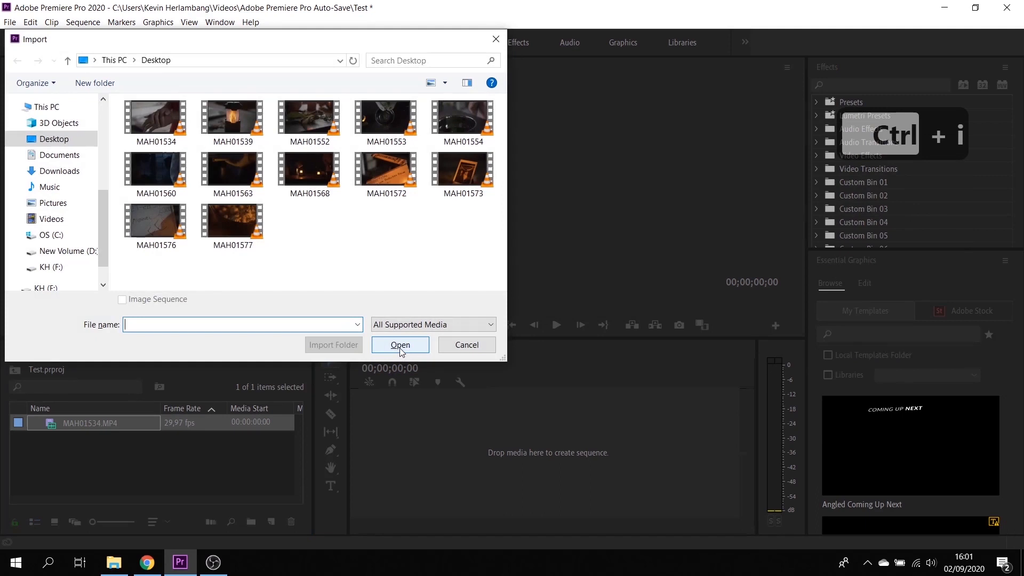
click(245, 113)
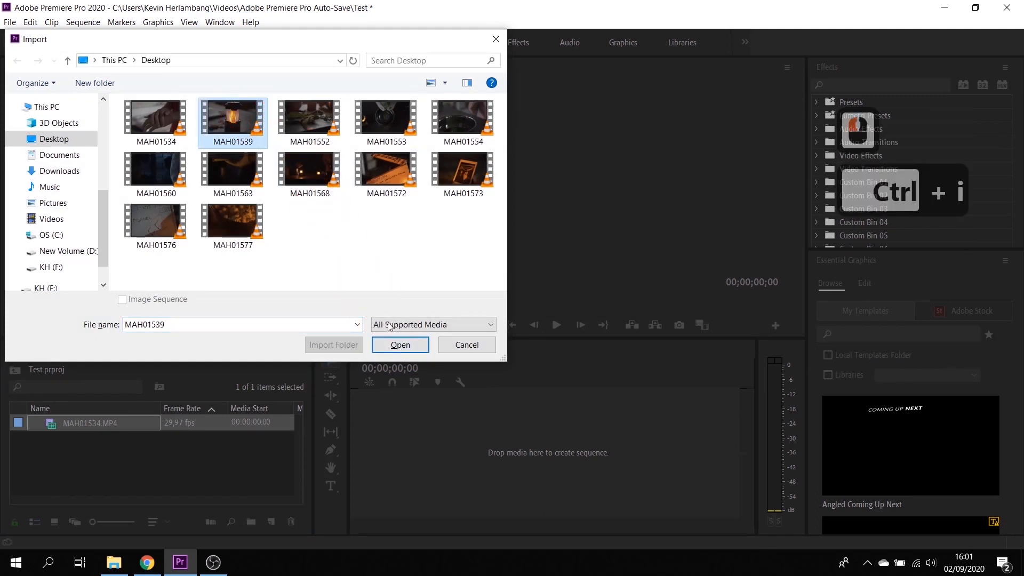
click(401, 347)
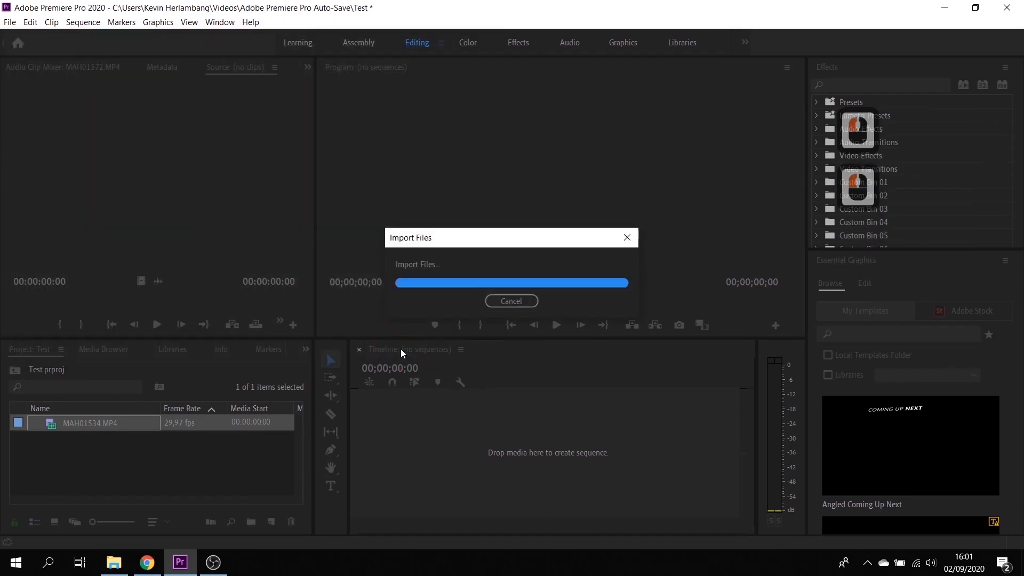
Import the video files MAH01568, MAH01572 and MAH01573 together into the project.
double_click(186, 468)
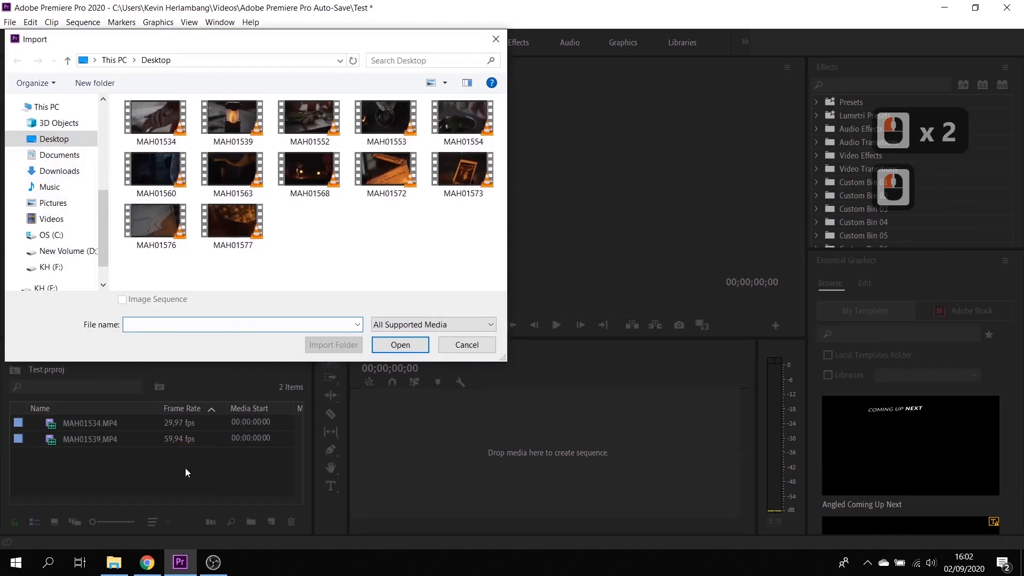
drag(316, 206, 463, 183)
click(406, 347)
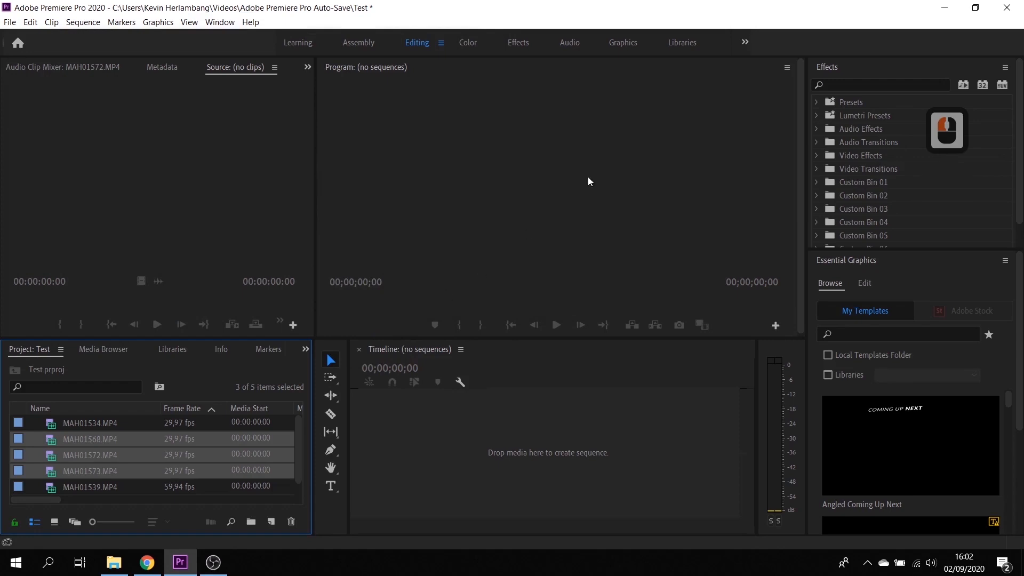
Bring the Desktop files MAH01553 and MAH01554 directly into the project beside a reduced editing window, then restore the window to full size.
click(979, 9)
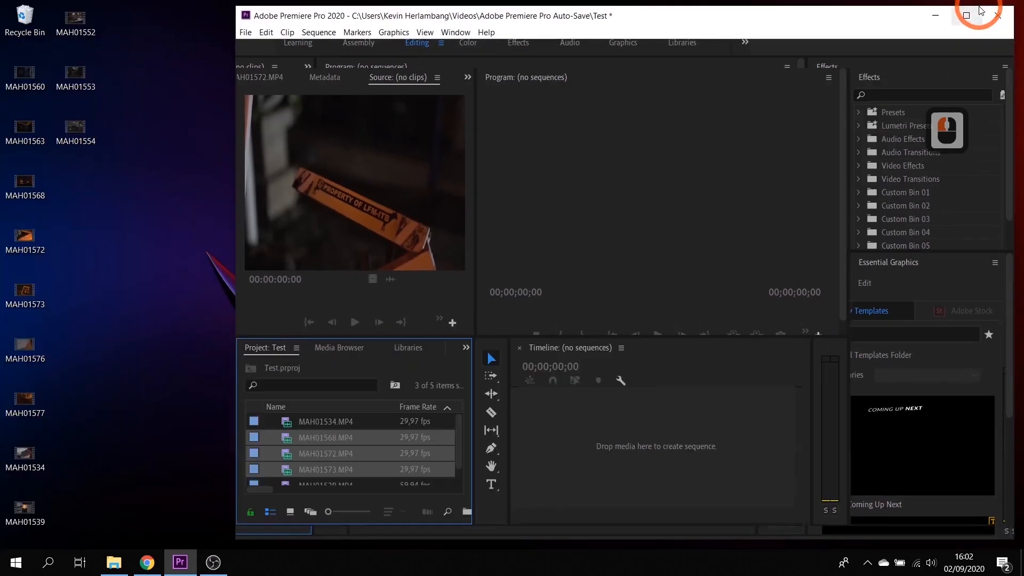
click(114, 178)
drag(80, 80, 352, 424)
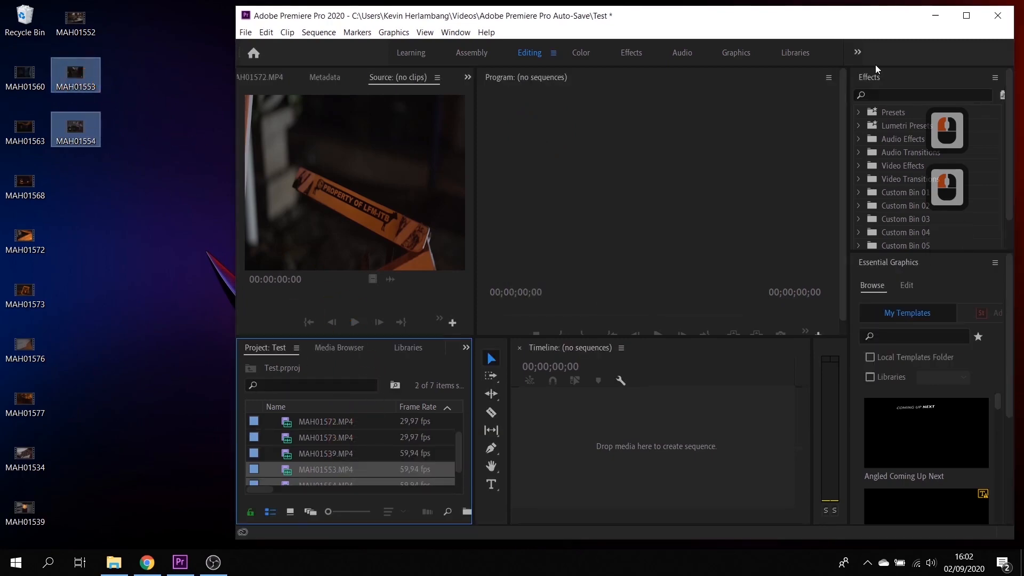
click(966, 15)
click(478, 281)
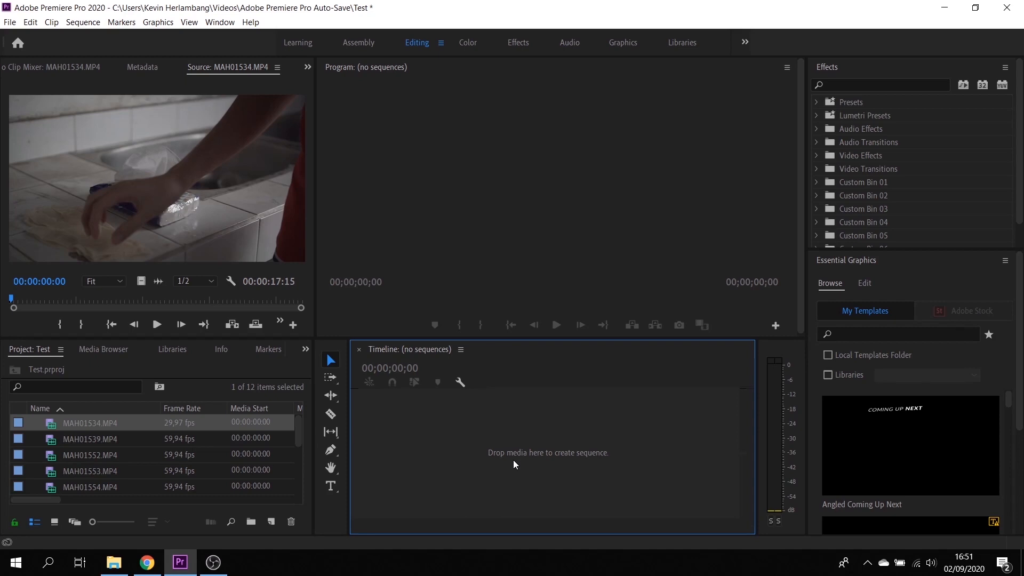
Rename the clip MAH01534.MP4 in the project as Shot1.
right_click(203, 424)
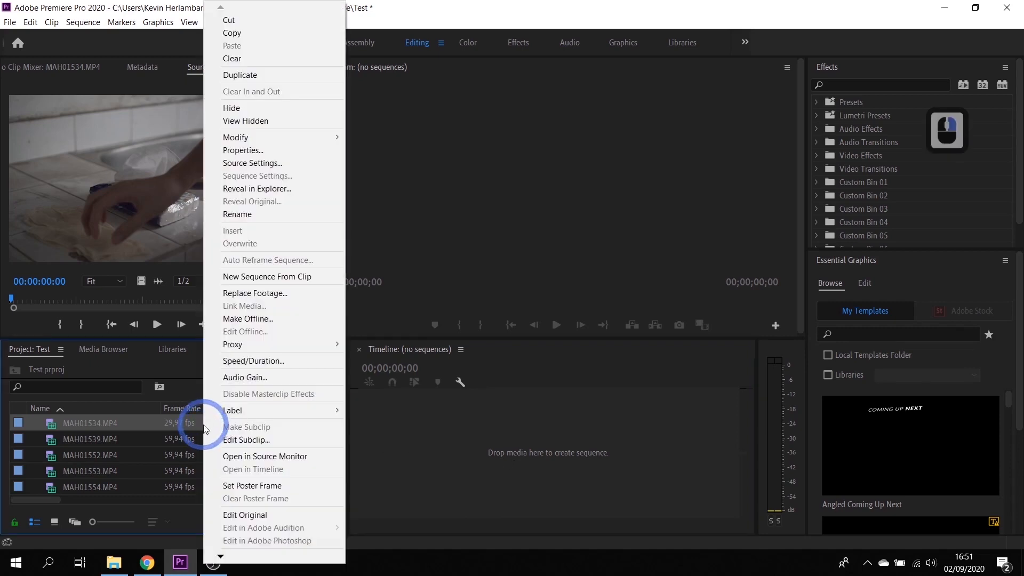
click(248, 214)
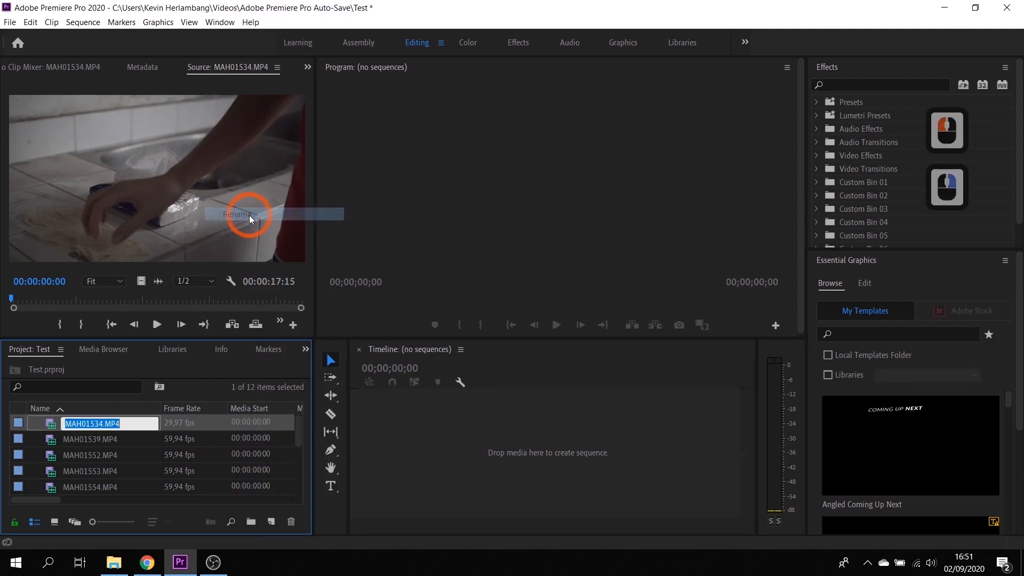
text(S)
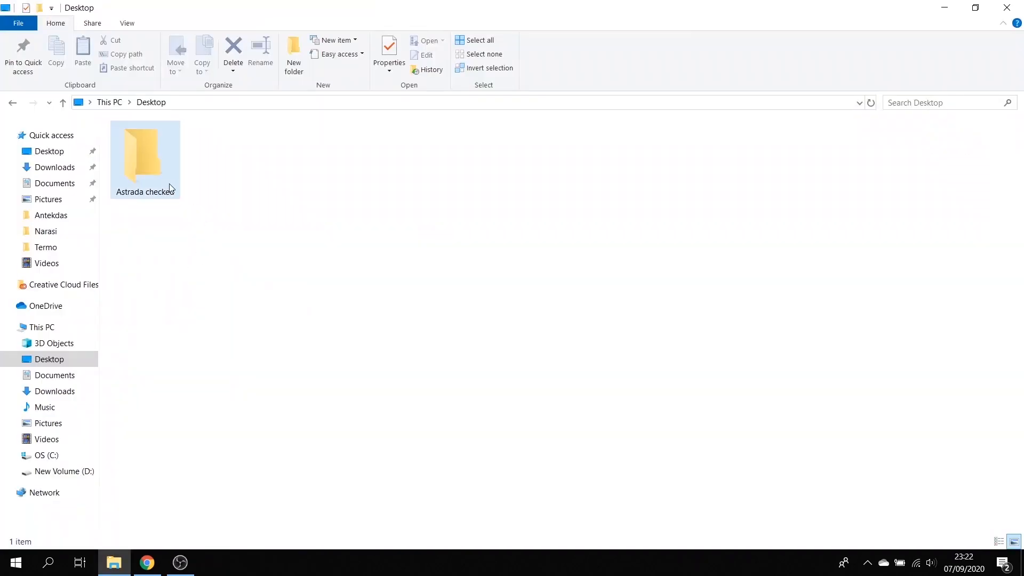
Switch to File Explorer and open the "Astrada checked" folder on the Desktop.
click(158, 173)
double_click(158, 171)
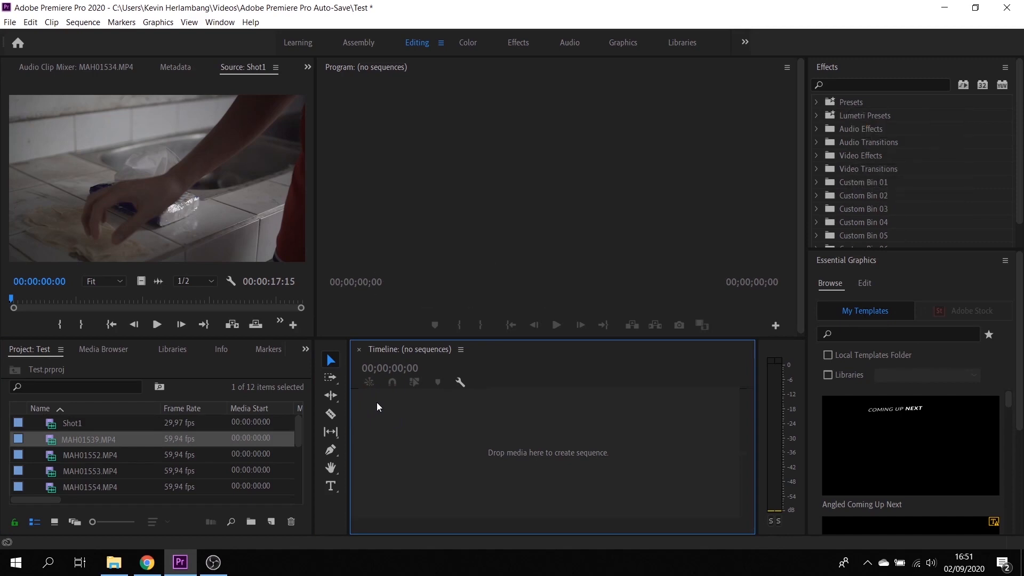
View the project clips as icons, look through the sorting options, and return to the list view.
click(53, 523)
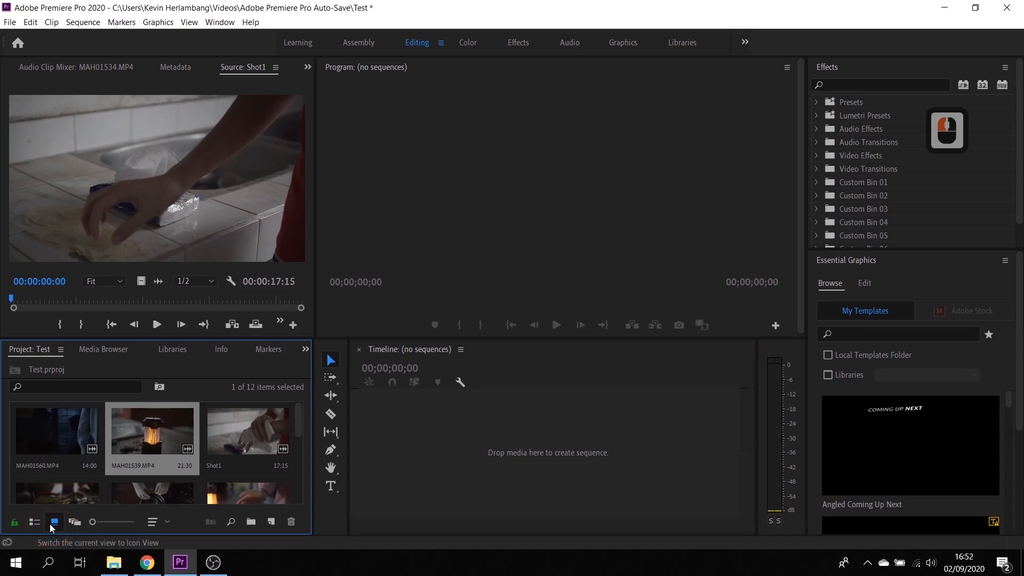
click(159, 523)
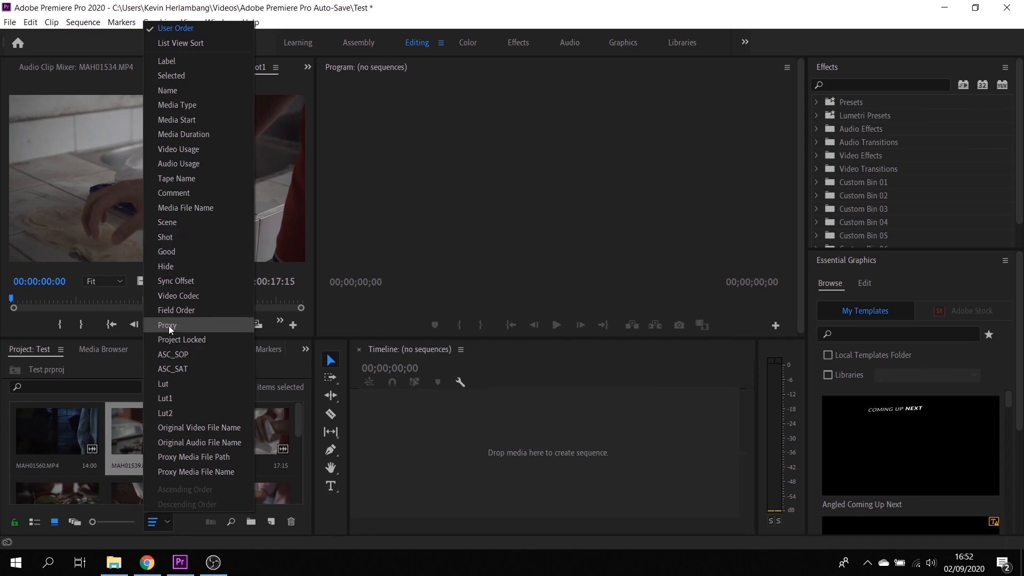
click(193, 510)
click(34, 522)
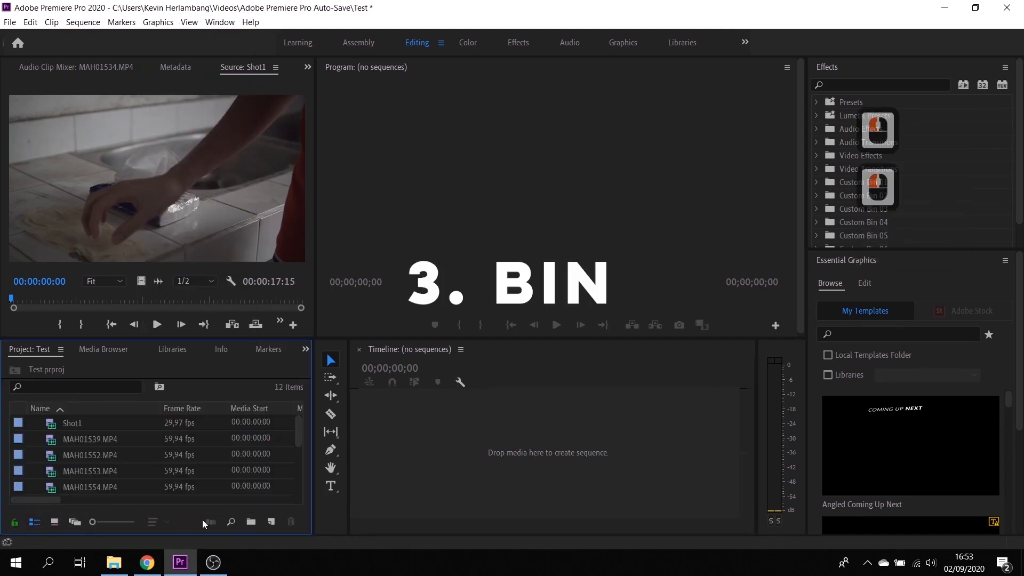
Create a new bin named "Scene 1" in the project.
click(250, 522)
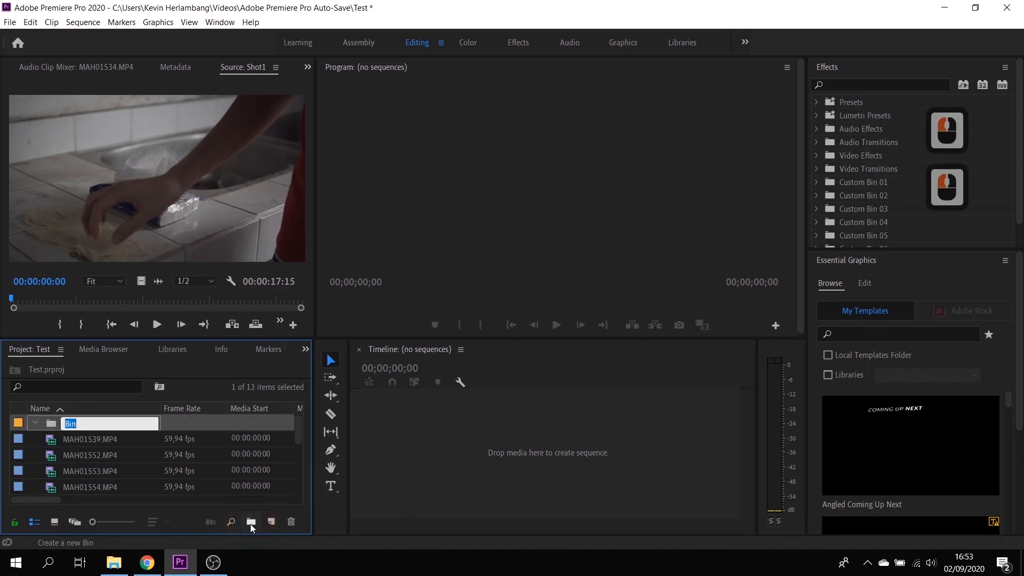
text(Scene 1)
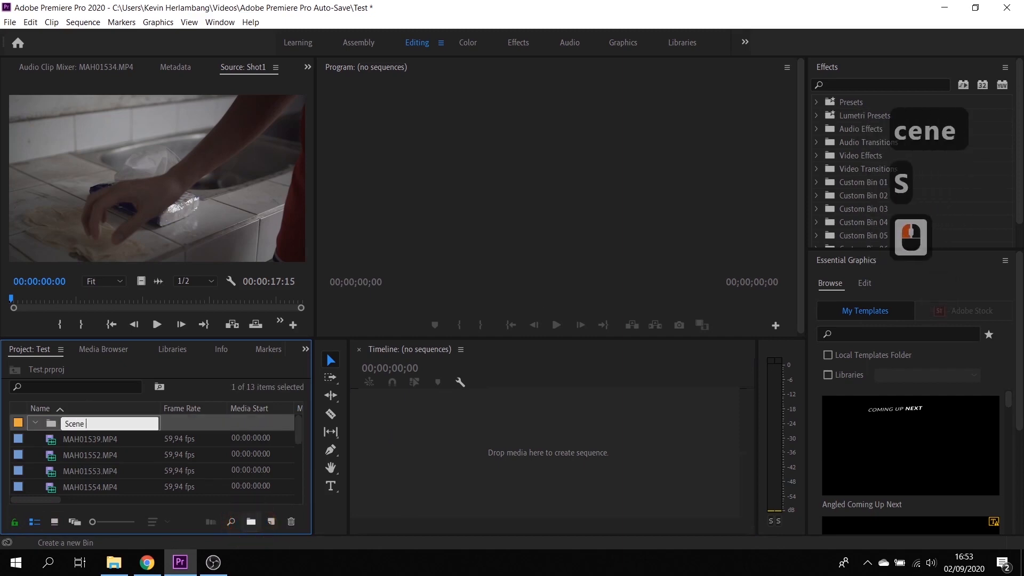
key(Return)
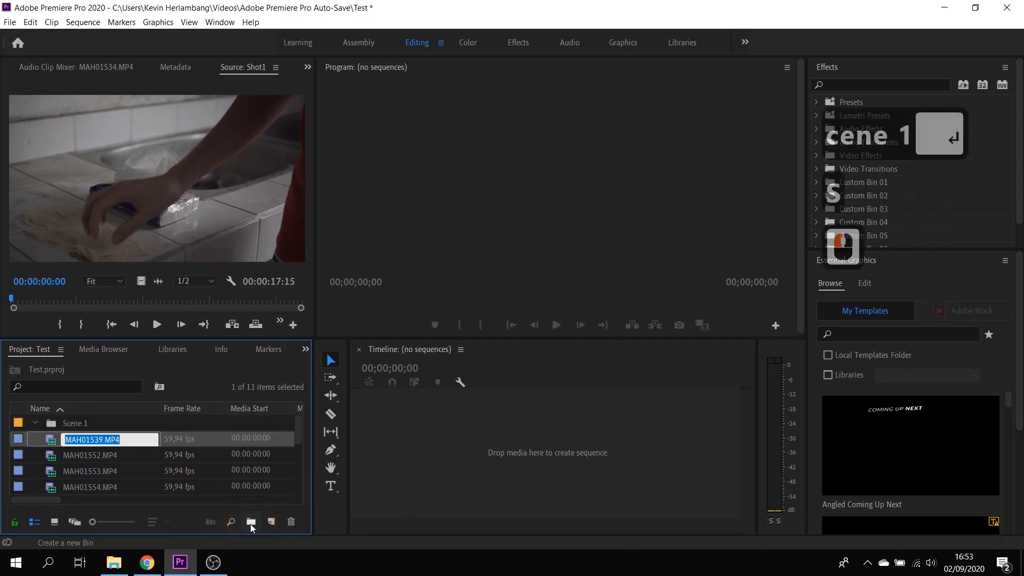
Move the clips MAH01539, MAH01552 and MAH01553 into the Scene 1 bin.
click(222, 437)
drag(158, 438, 137, 426)
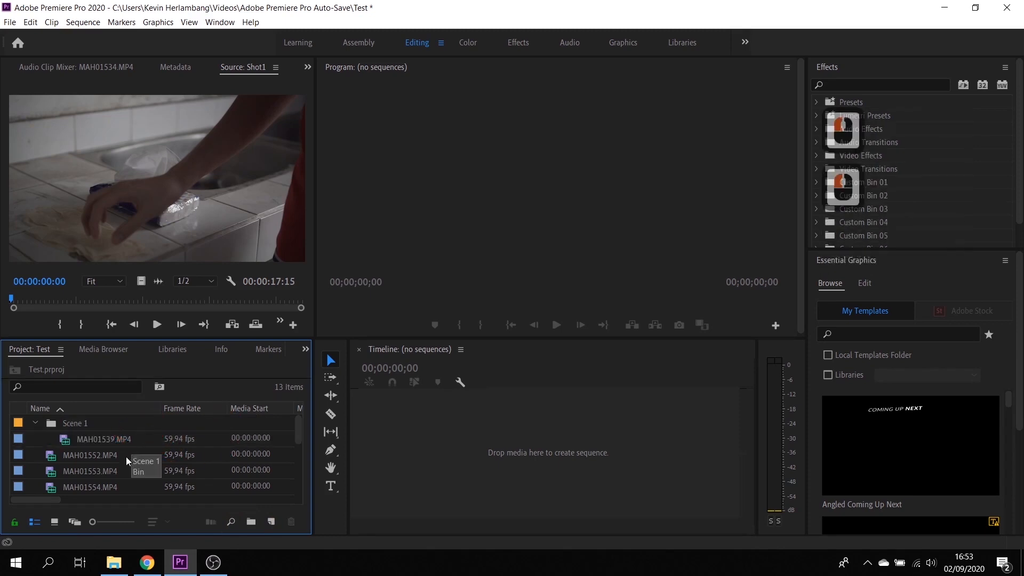
click(118, 500)
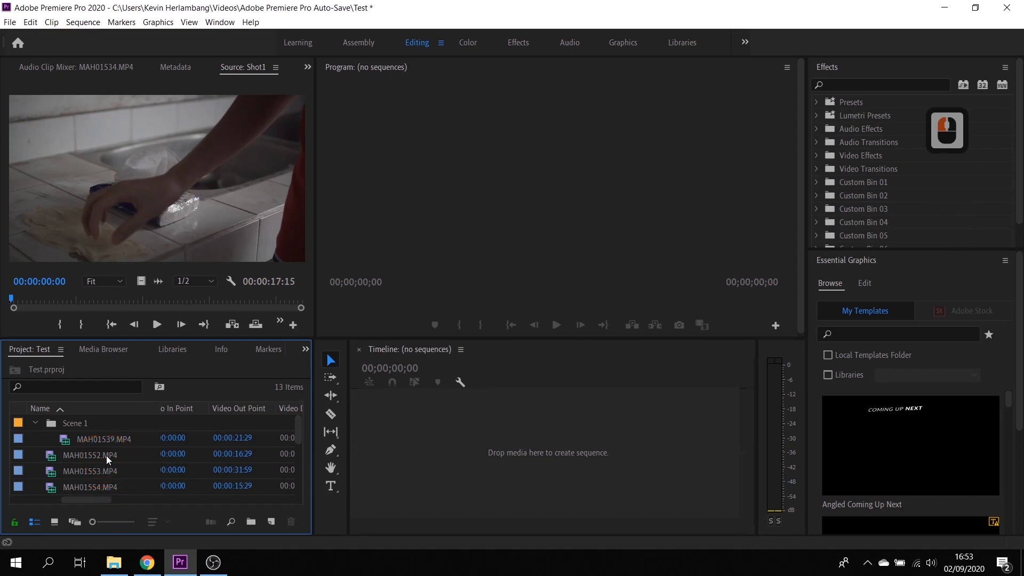
drag(107, 455, 107, 426)
drag(91, 468, 100, 425)
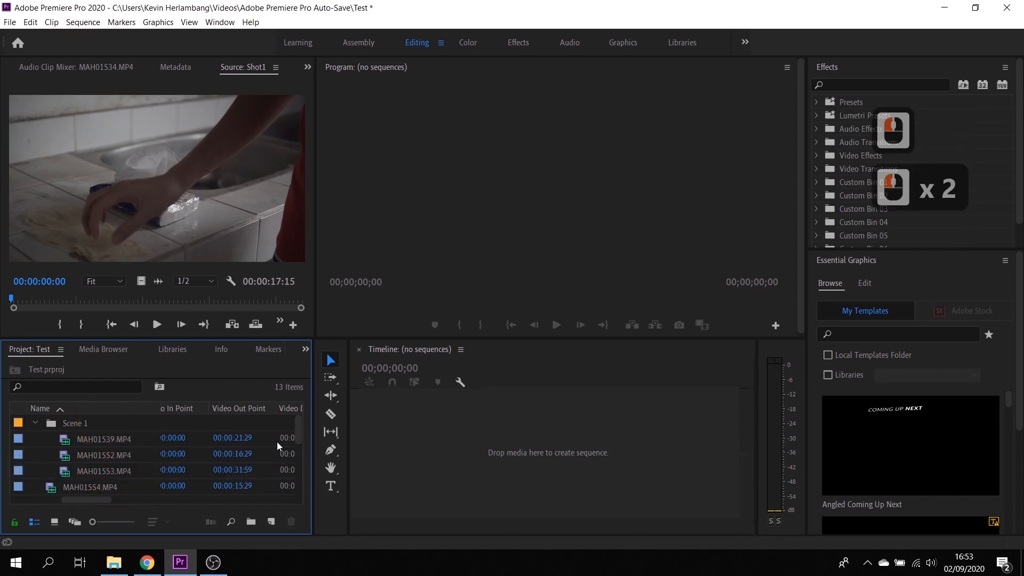
Move the clips from MAH01563 through MAH01577 into the Scene 1 bin and select MAH01554.
drag(297, 434, 292, 480)
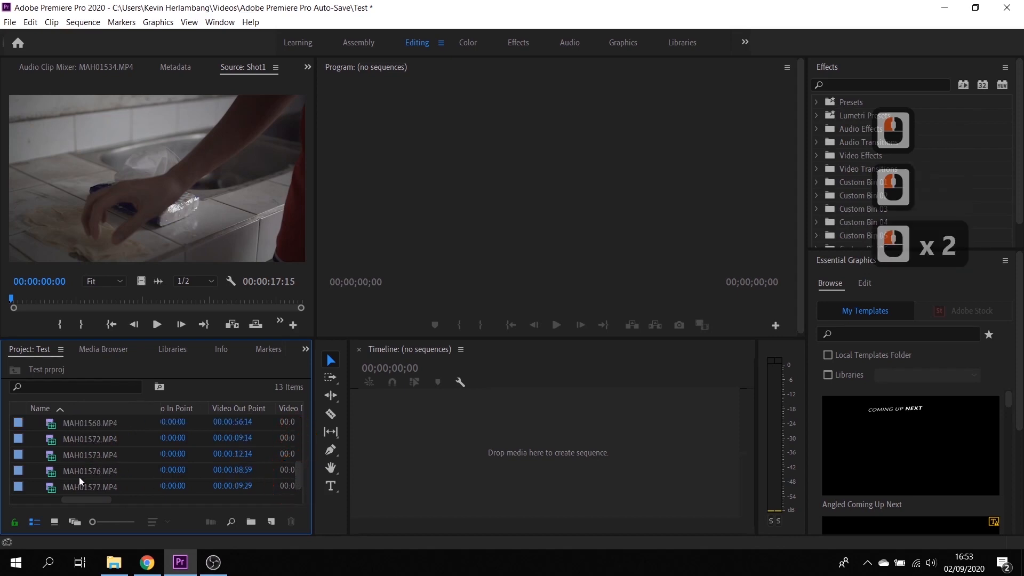
drag(37, 486, 91, 424)
scroll(122, 464, down, 18)
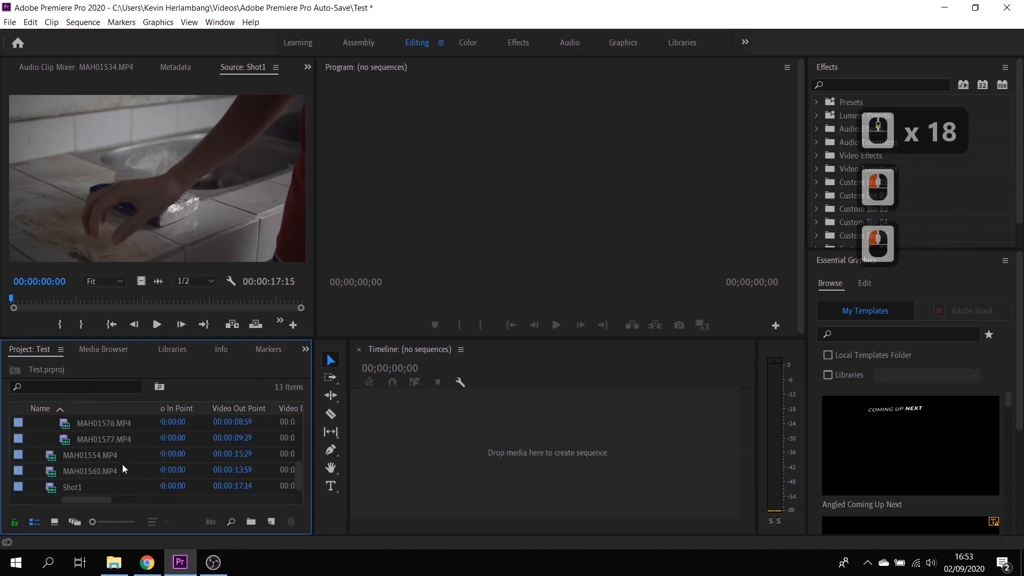
click(111, 455)
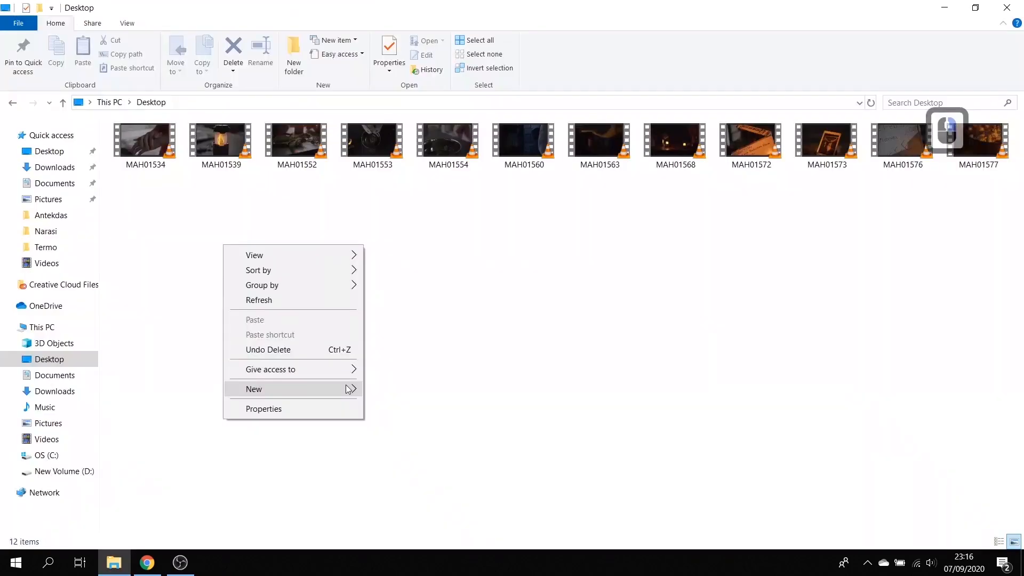
Create a new folder named "Scene 1" on the Desktop in File Explorer.
mouse_move(356, 388)
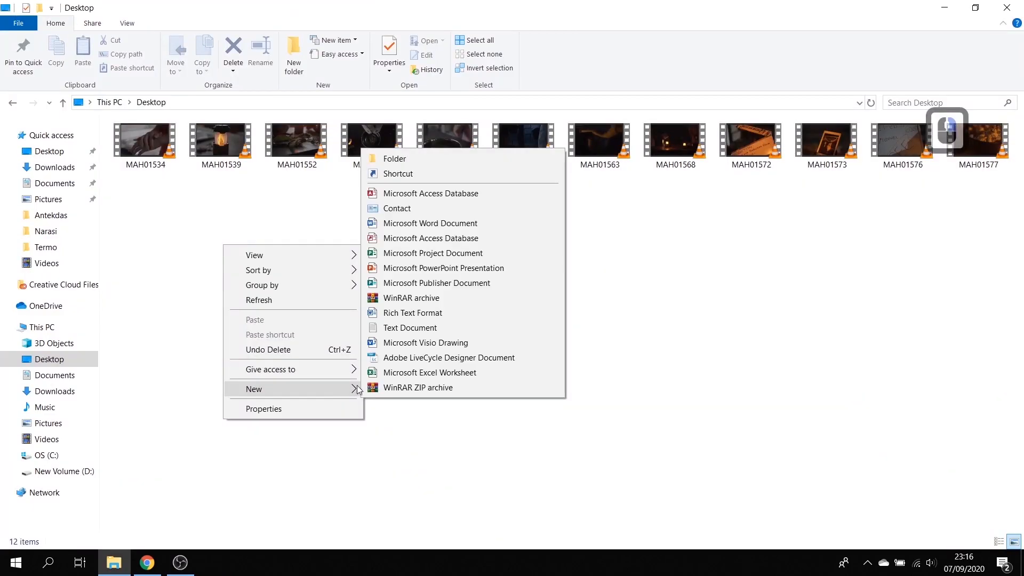
click(426, 160)
text(S)
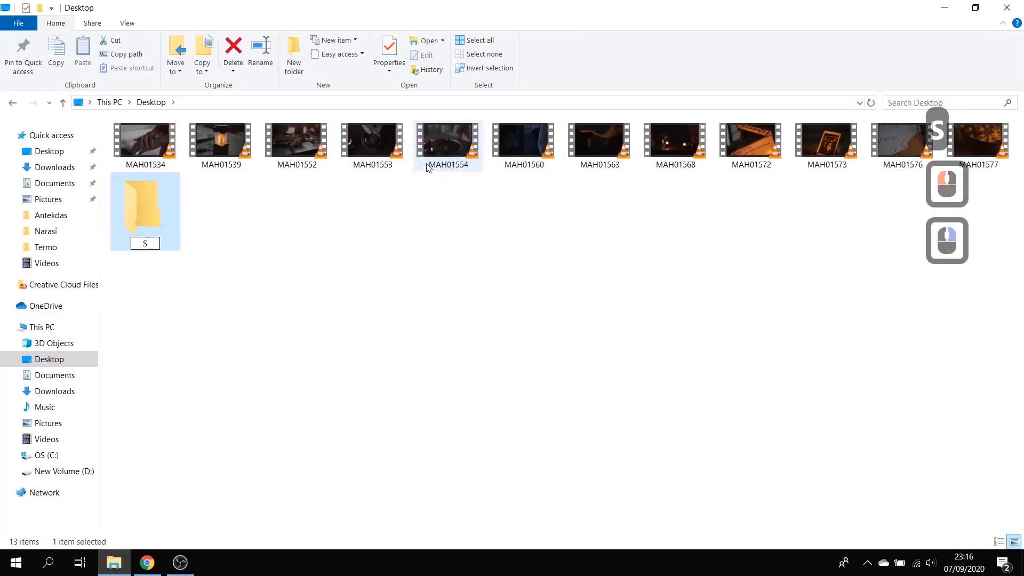
text(cene 1)
key(Return)
Move all the video files on the Desktop into the Scene 1 folder and open that folder.
key(ctrl+a)
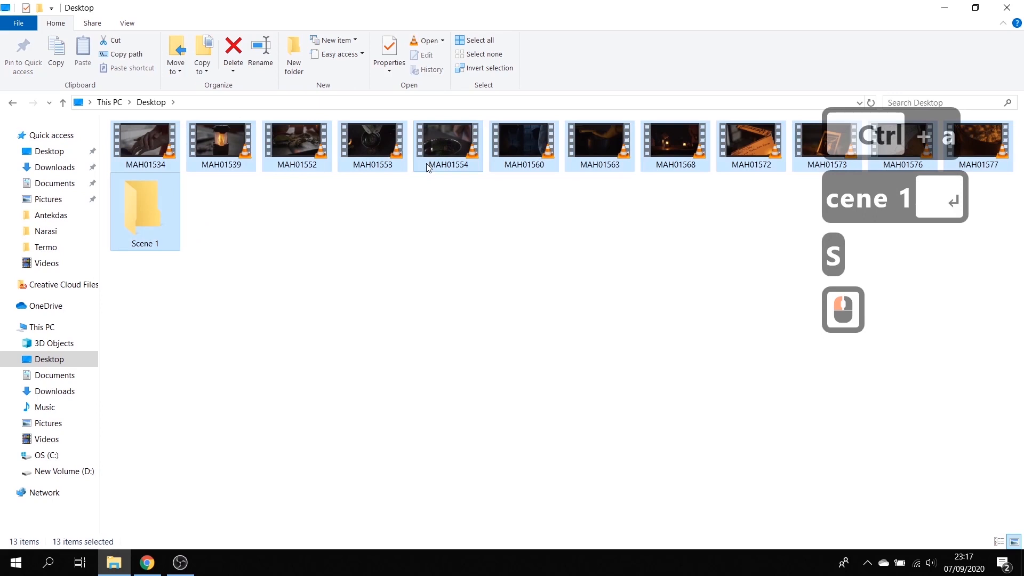
ctrl+click(146, 204)
drag(147, 166, 153, 210)
click(154, 213)
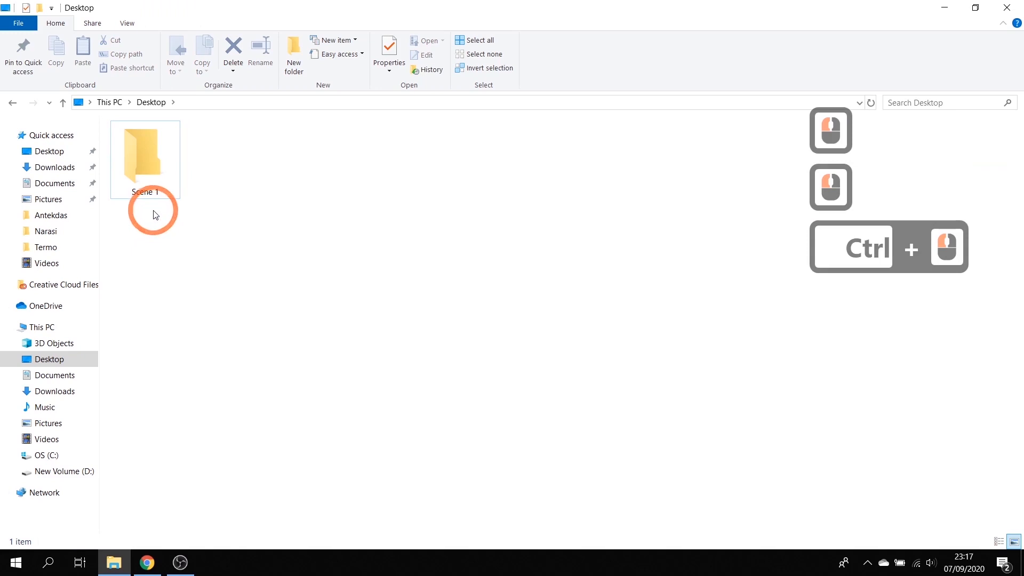
double_click(143, 155)
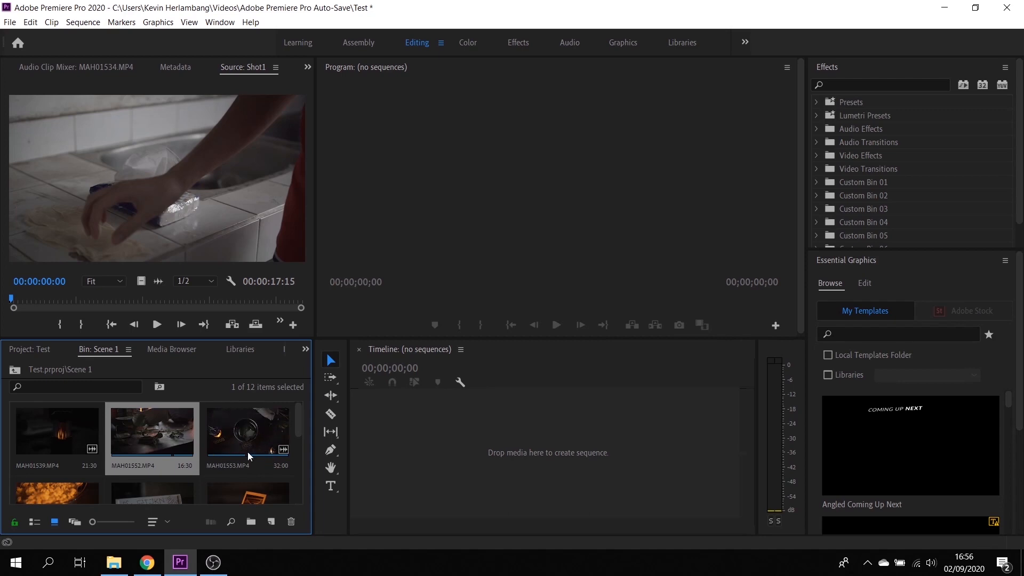
Set the poster frame for the MAH01553 clip in the Scene 1 bin.
right_click(230, 433)
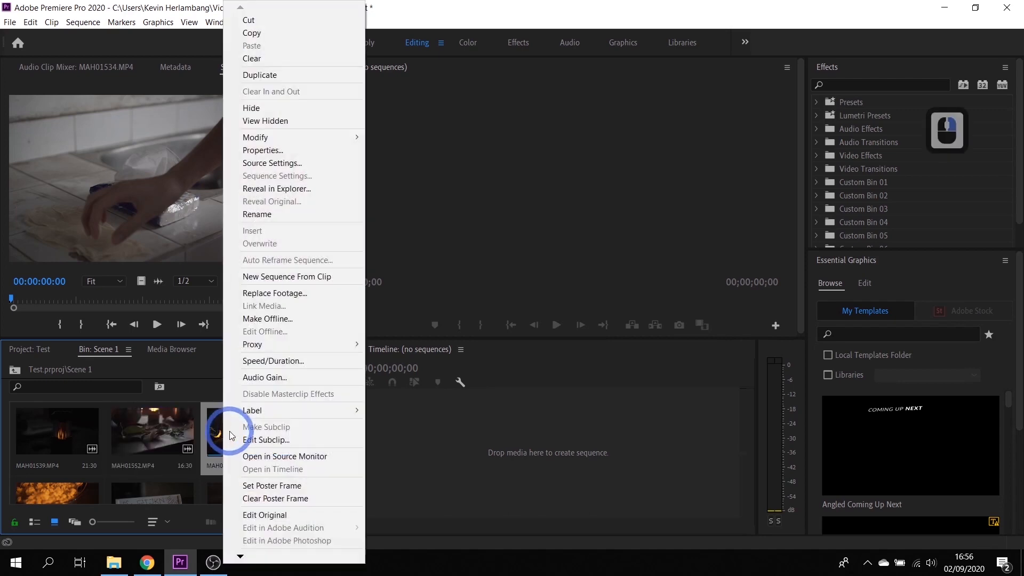
click(252, 490)
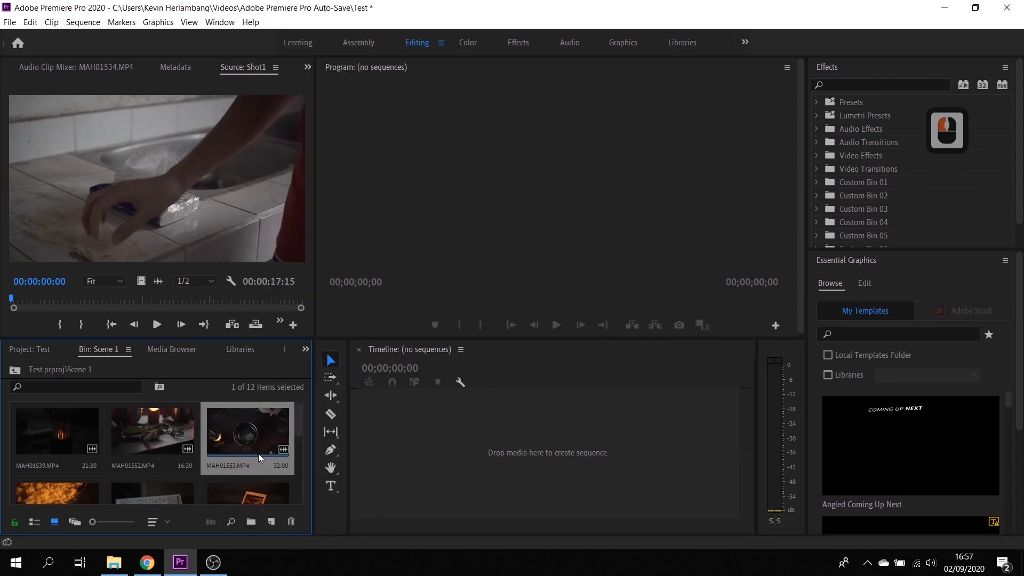
key(shift+p)
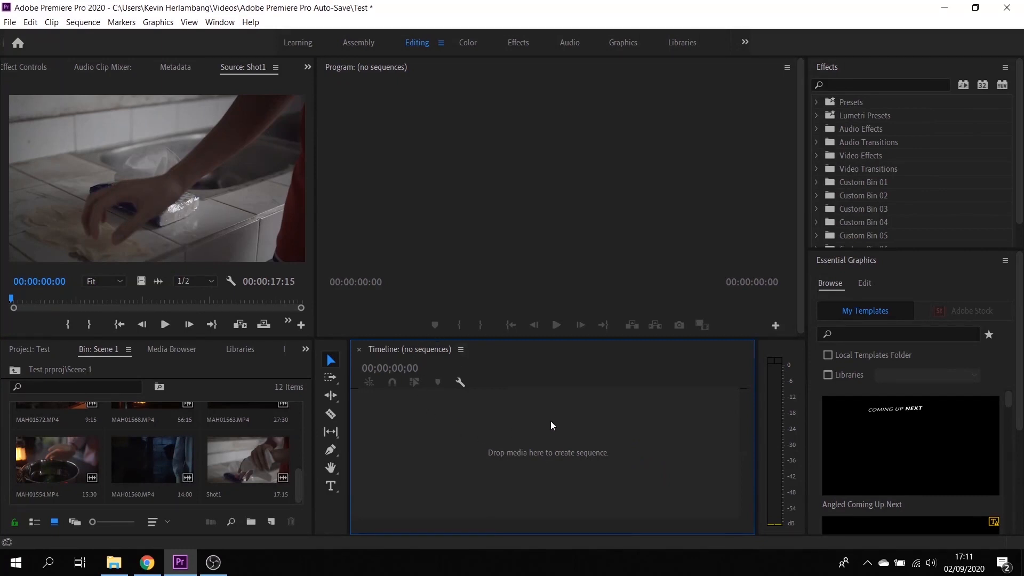
Create a new sequence from the MAH01553 clip and place the playhead at the start of the timeline.
drag(293, 488, 295, 407)
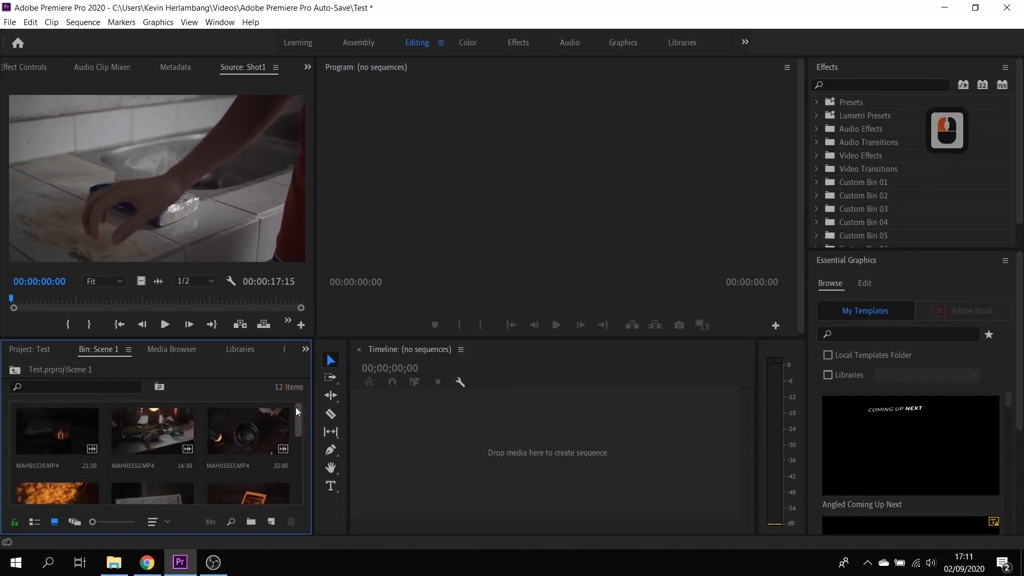
click(235, 421)
drag(235, 425, 415, 431)
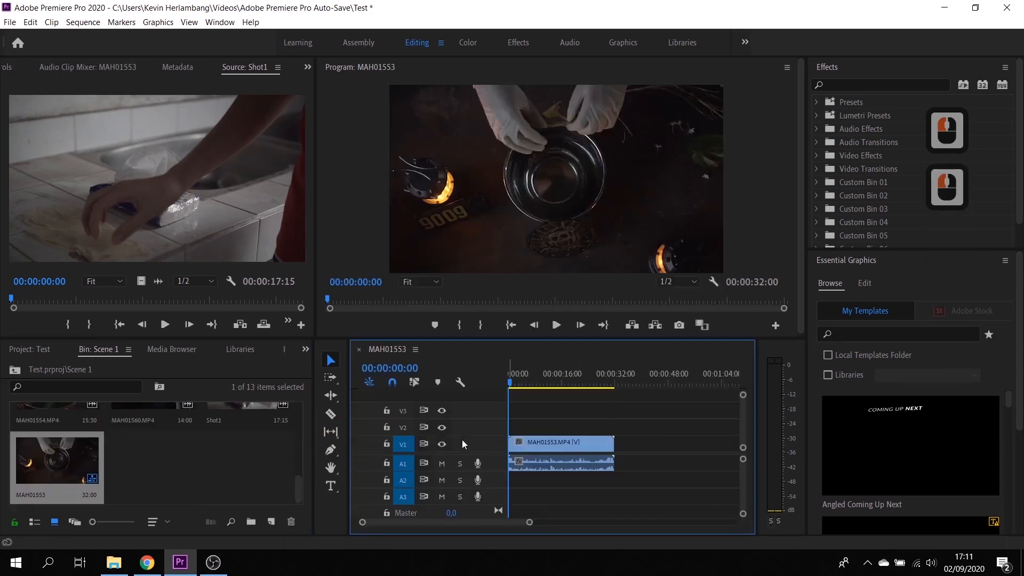
click(509, 383)
drag(509, 385, 458, 381)
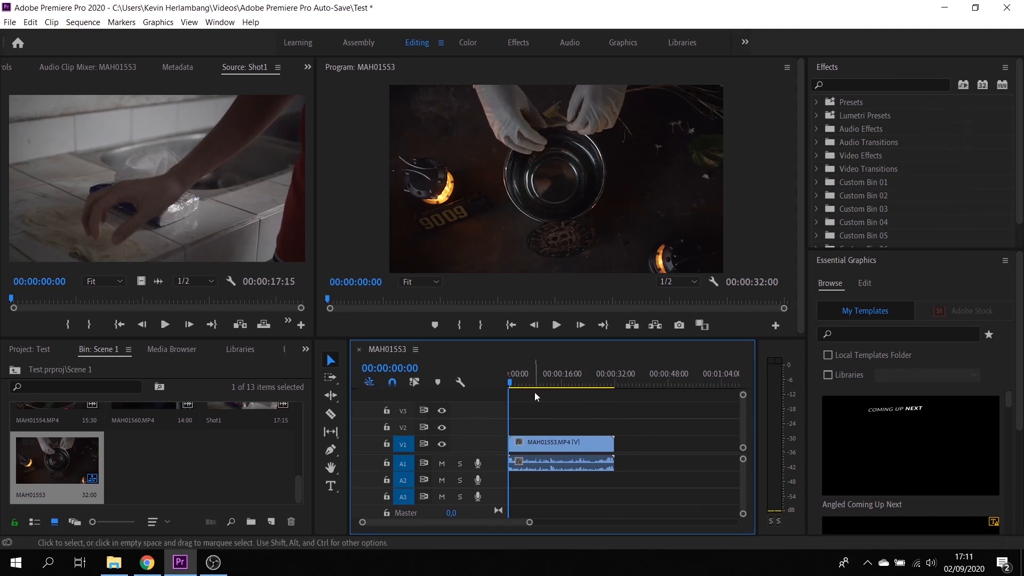
Close the MAH01553 sequence and start a new sequence with its editing mode set to Custom.
click(359, 349)
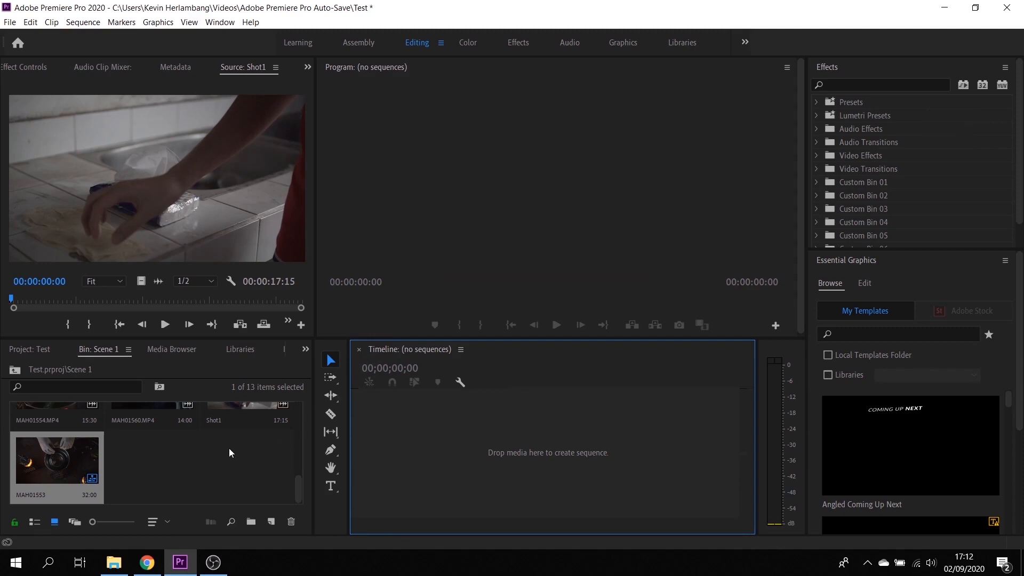
click(273, 522)
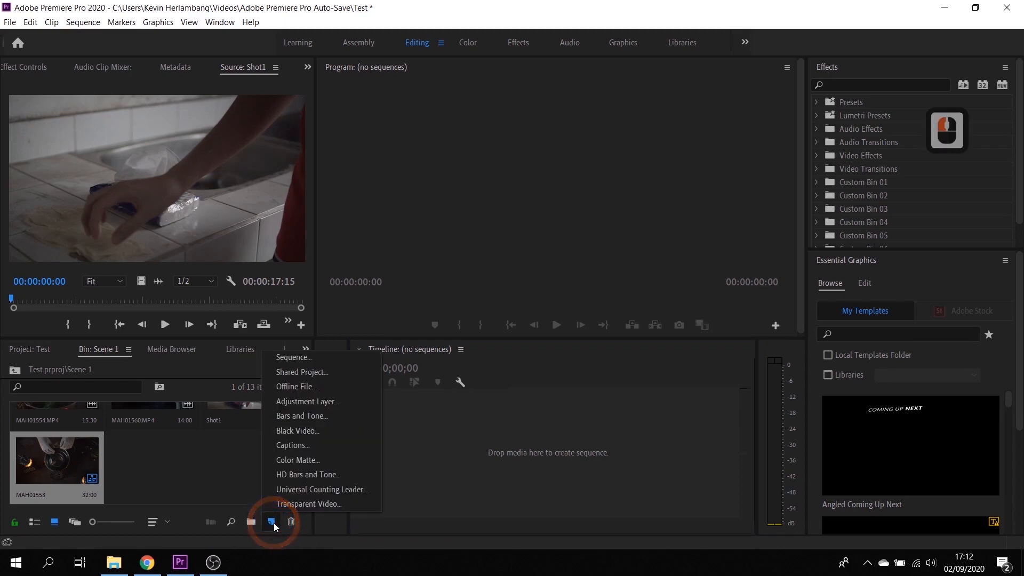
click(309, 361)
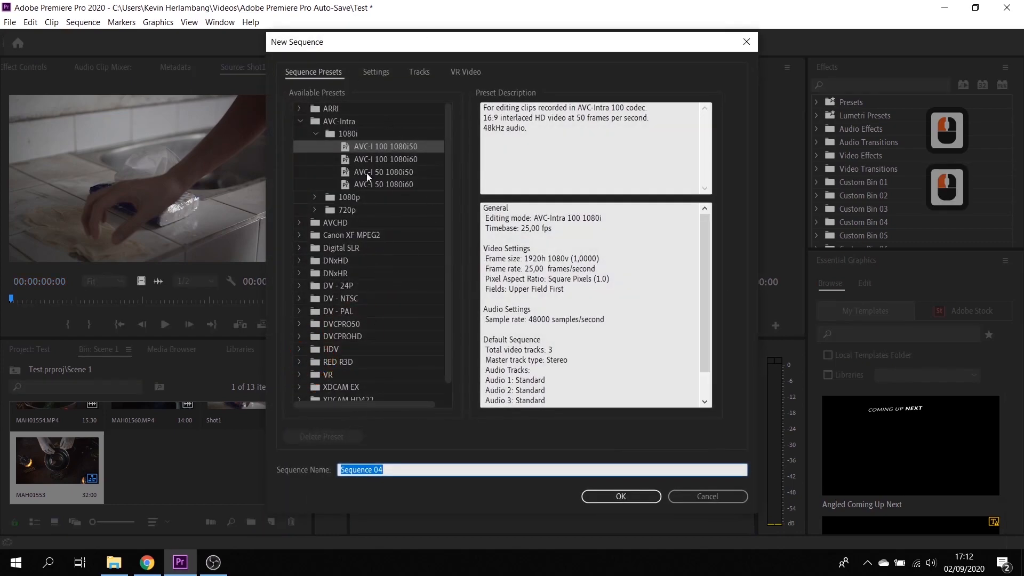
drag(447, 272, 445, 226)
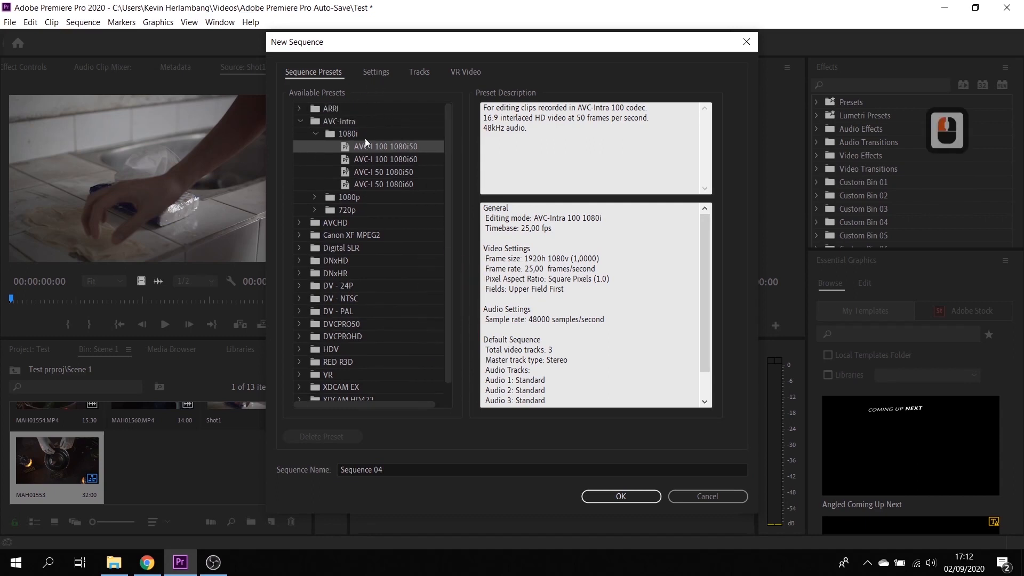
click(372, 68)
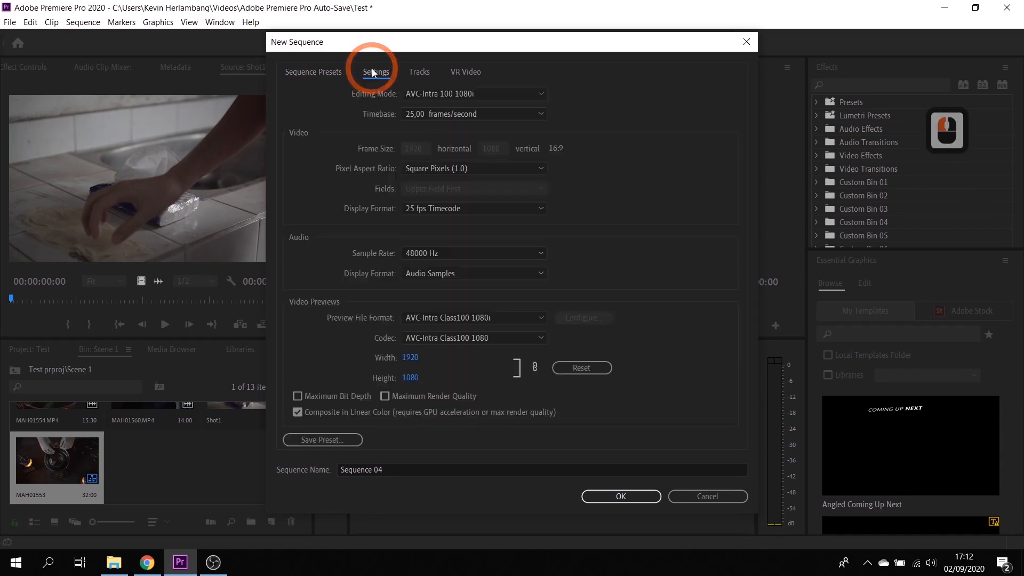
click(486, 93)
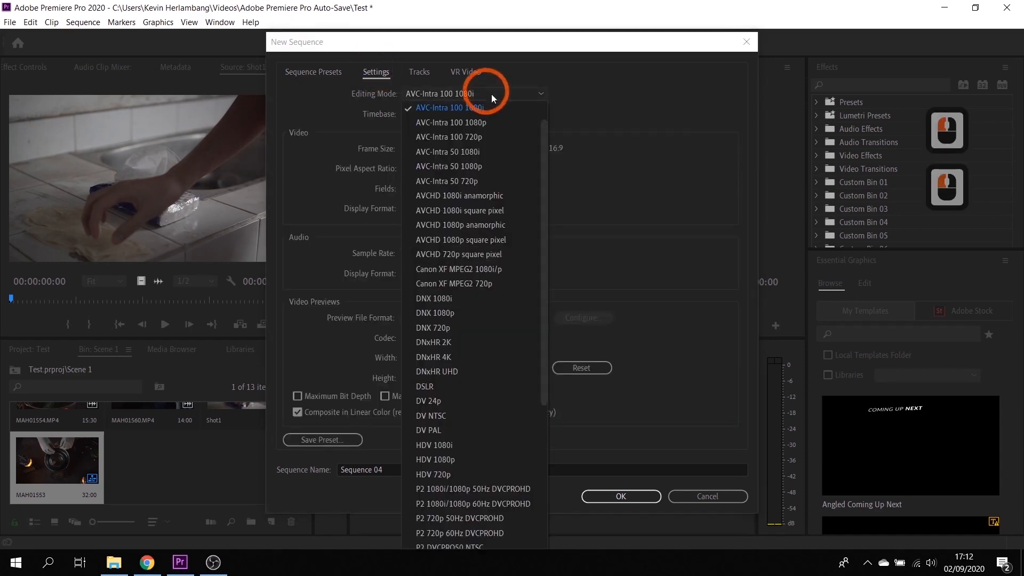
drag(548, 140, 542, 111)
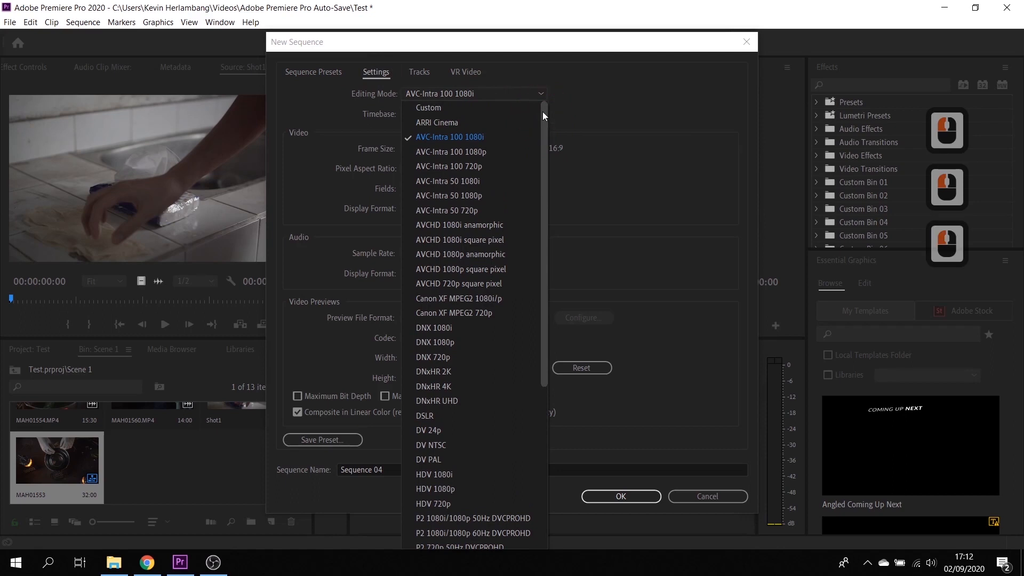
click(516, 111)
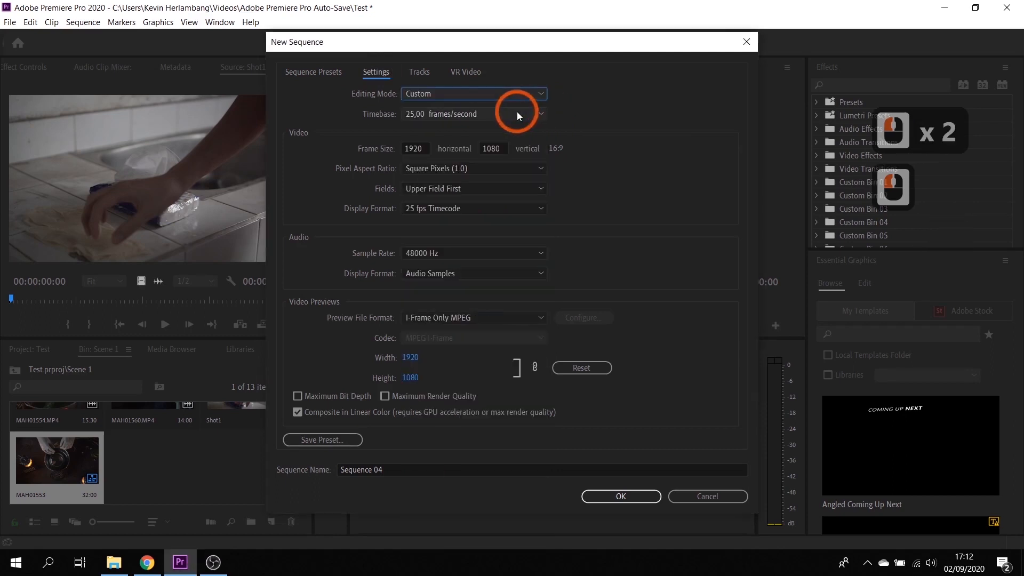
Keep the timebase at 25,00 frames/second and the frame size at 1920 by 1080, and confirm the new sequence named Sequence 04.
click(543, 114)
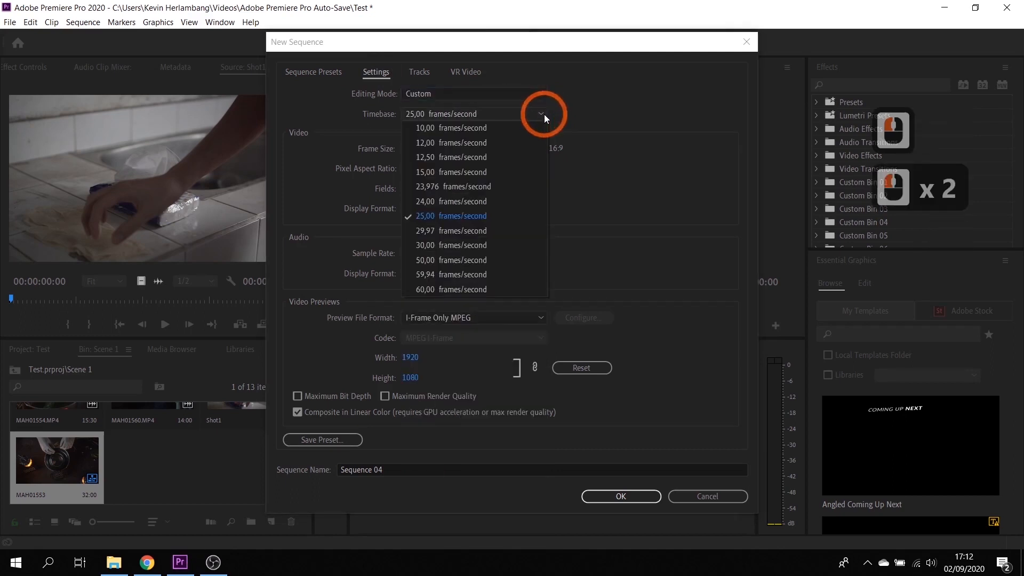
click(536, 113)
click(568, 149)
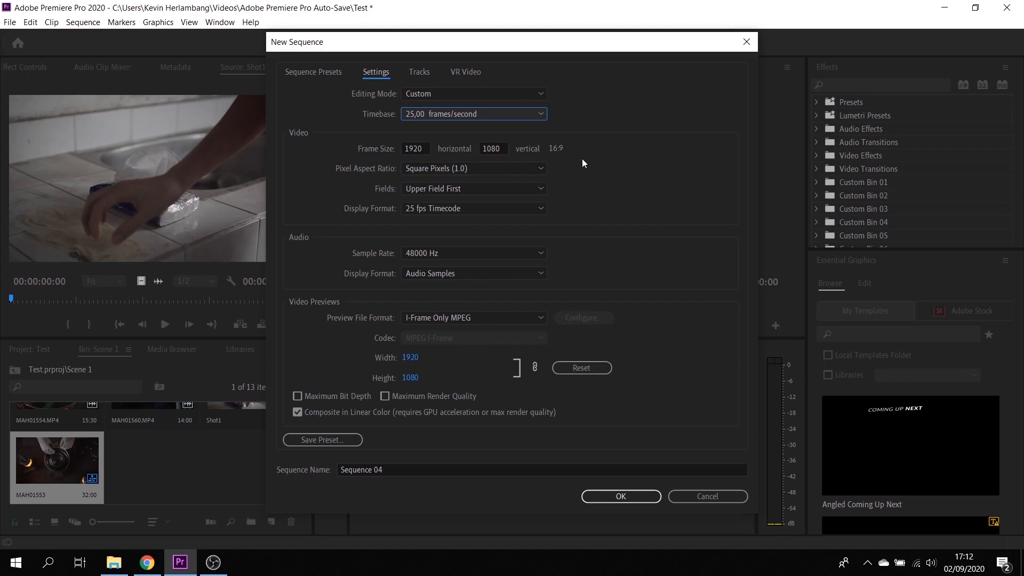
click(600, 494)
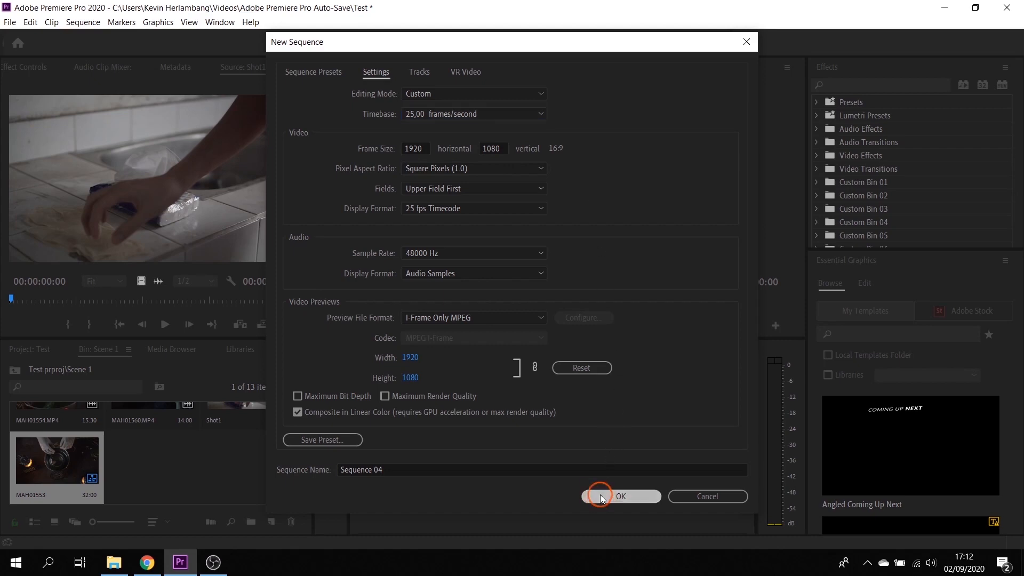
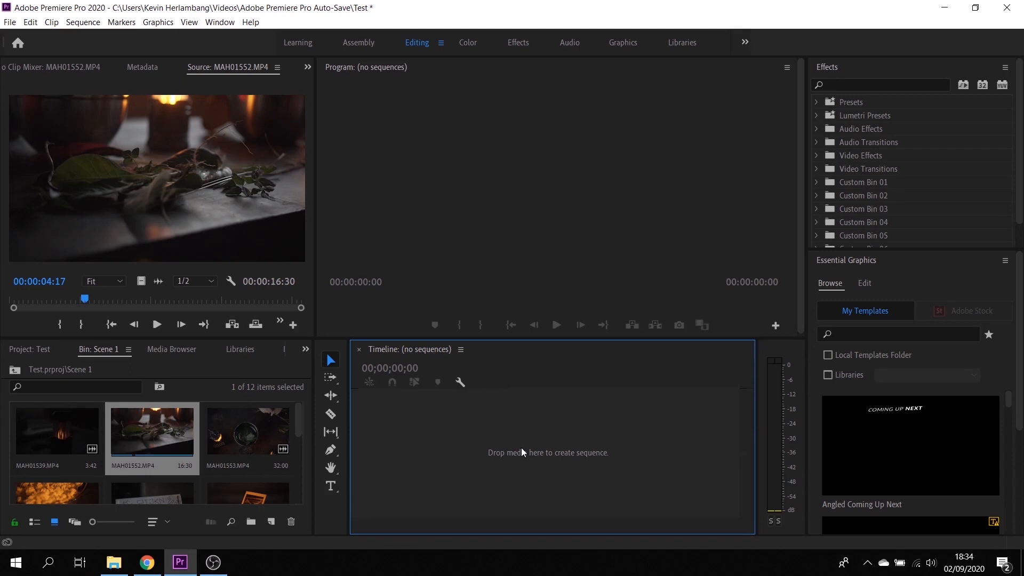
Create a sequence from the MAH01552.MP4 clip and open MAH01539.MP4 from the Scene 1 bin in the Source Monitor.
drag(165, 434, 442, 425)
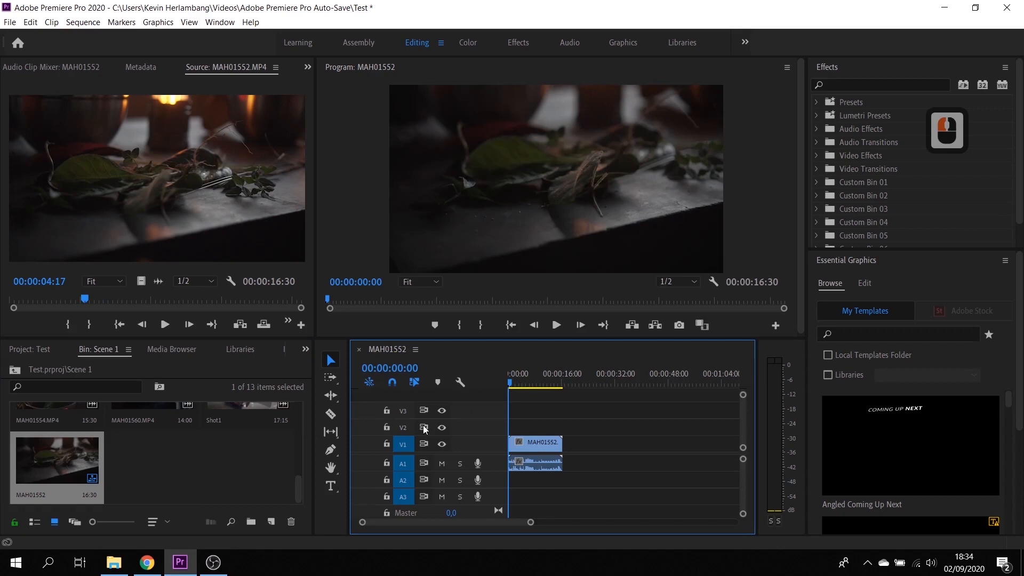
drag(298, 488, 295, 404)
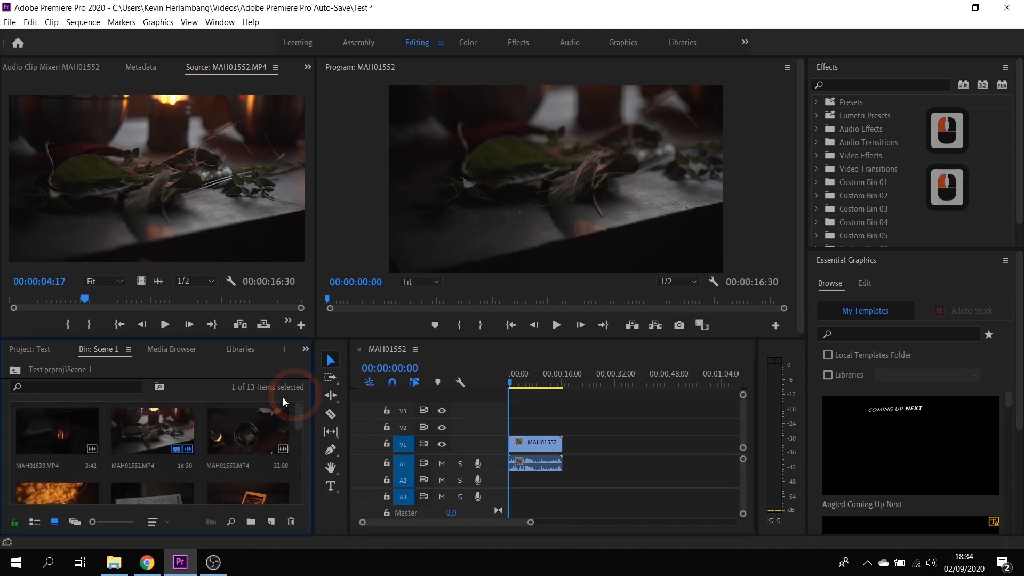
click(68, 424)
double_click(67, 423)
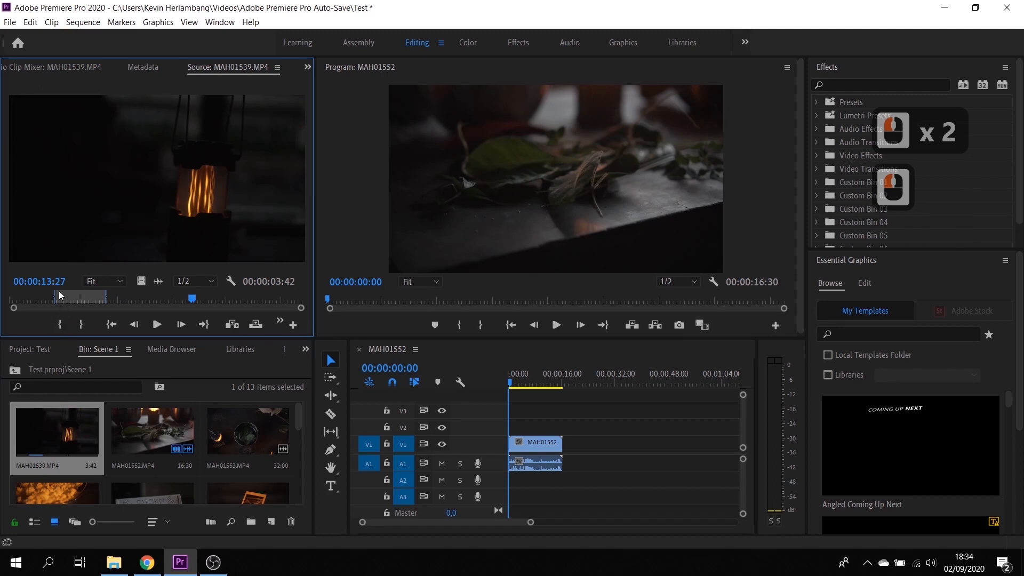
Mark the MAH01539.MP4 source clip with an In point at 00:00:01:34 and an Out point at 00:00:08:53.
drag(128, 299, 31, 298)
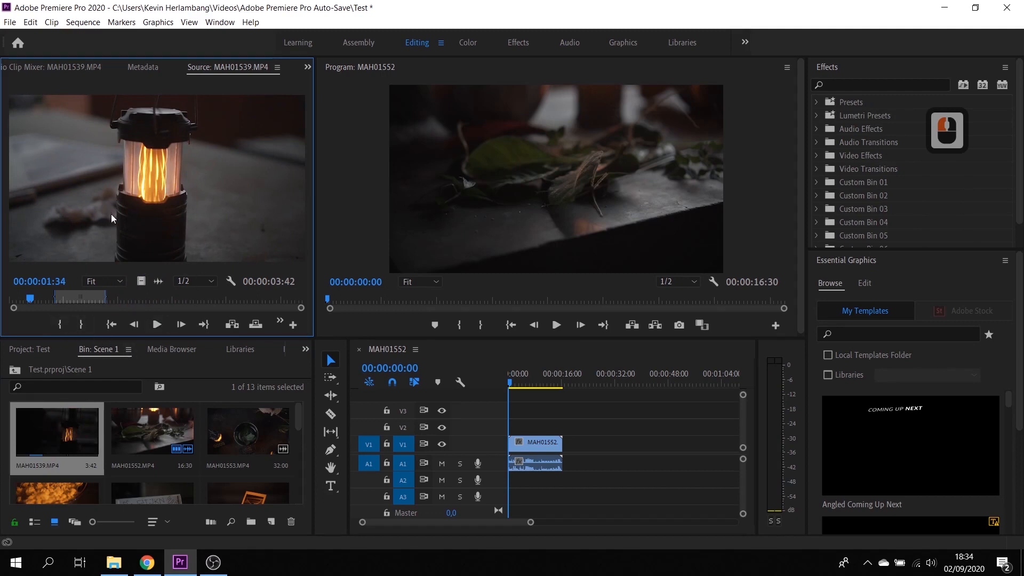
click(57, 328)
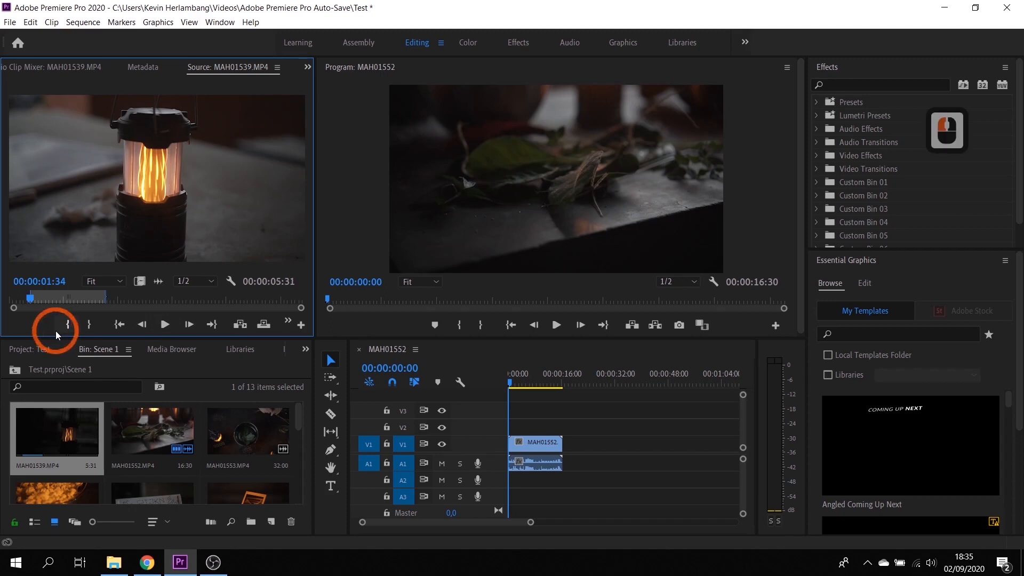
drag(64, 298, 131, 299)
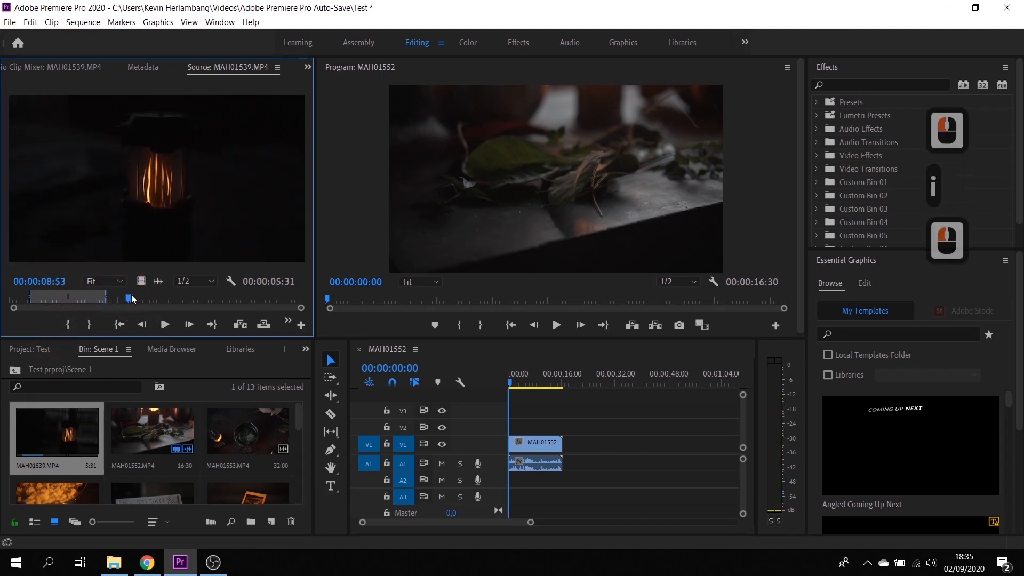
key(o)
Append the marked MAH01539.MP4 range and the MAH01553.MP4 clip on V1, one after the other, behind the MAH01552 clip.
drag(105, 201, 571, 445)
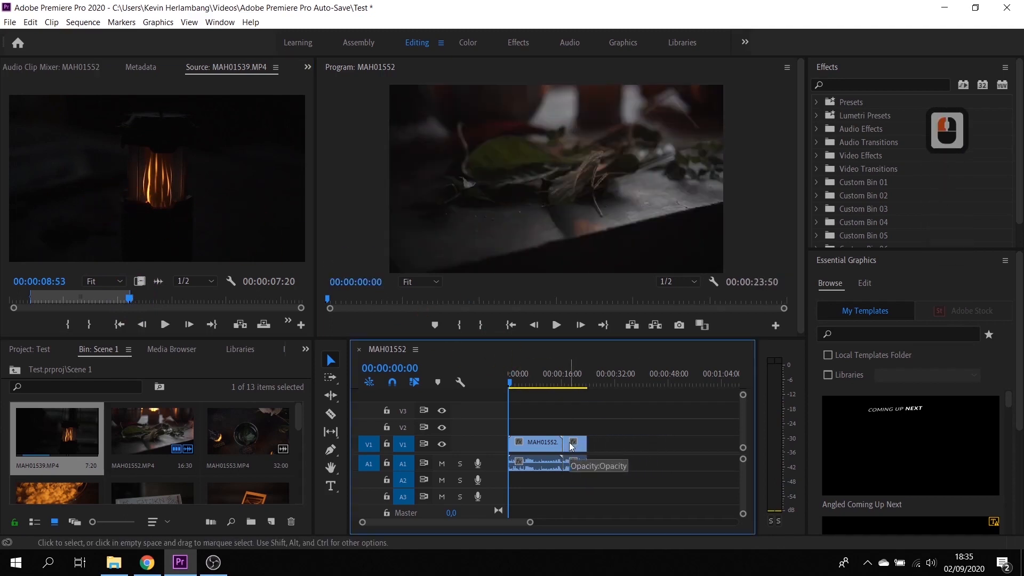
click(239, 419)
drag(238, 419, 595, 448)
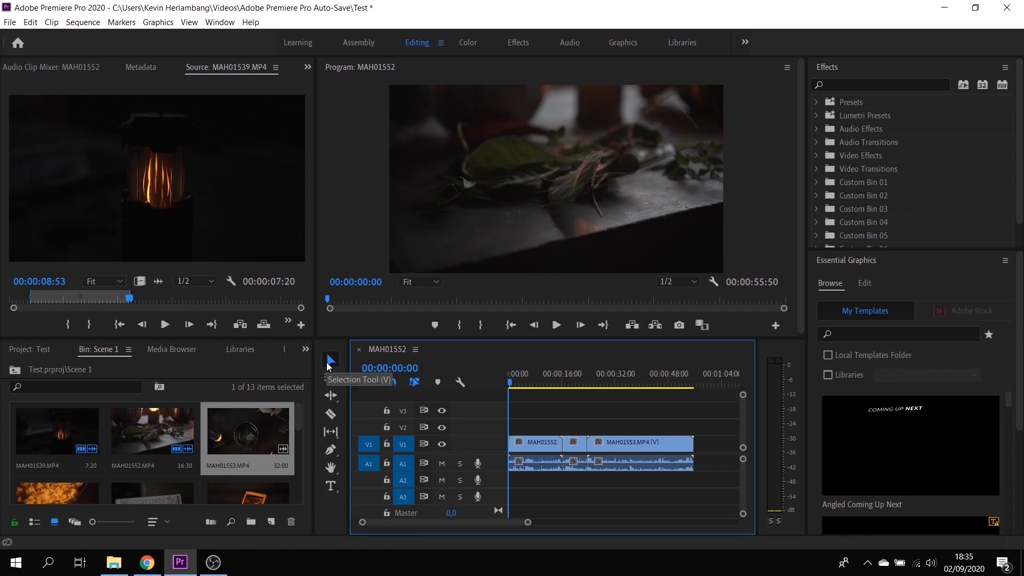
Trim the end of the MAH01553.MP4 clip on the timeline back to about 00:00:53:38 with the Selection tool.
key(v)
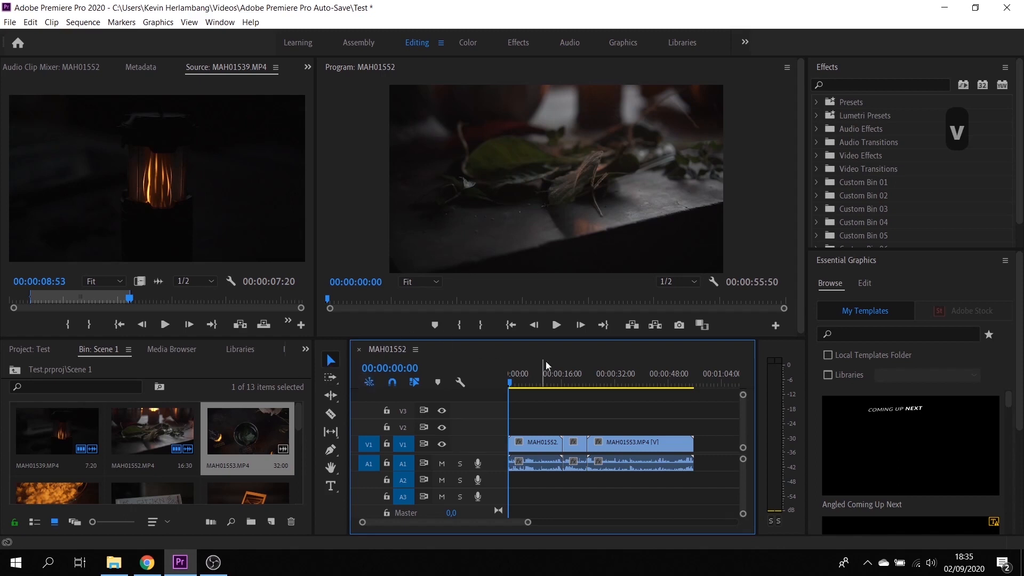
click(622, 440)
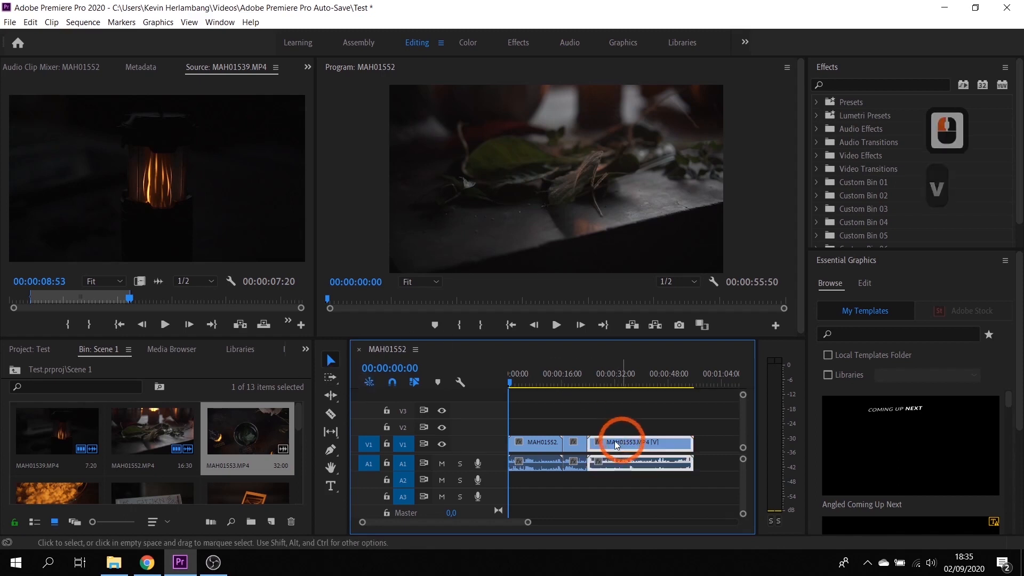
click(533, 441)
mouse_move(666, 441)
mouse_down()
mouse_move(707, 434)
mouse_move(655, 424)
mouse_move(655, 440)
mouse_up()
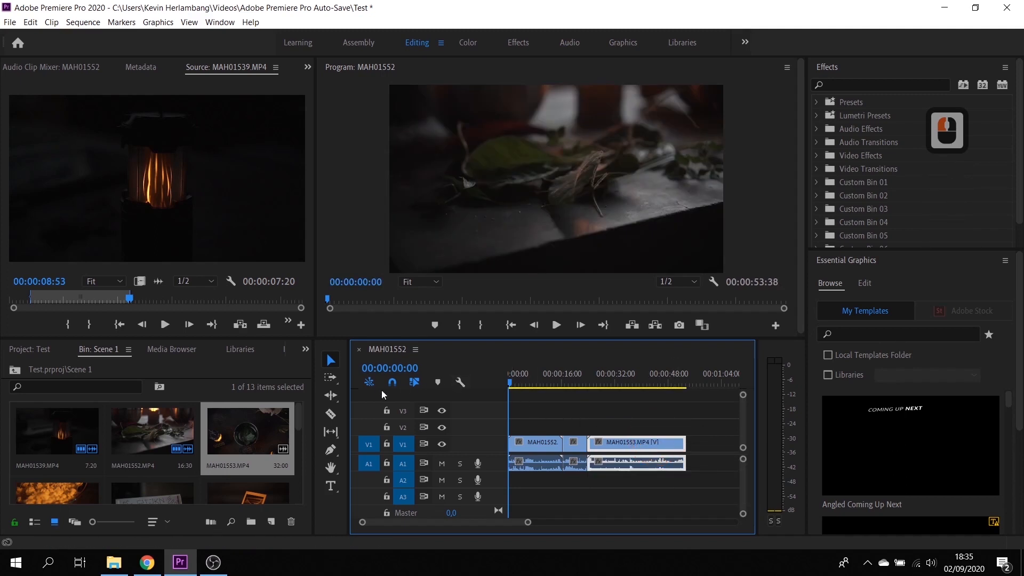
Select the timeline clips from the second one onward and from the first one onward with Track Select Forward, and clear the selection.
click(329, 378)
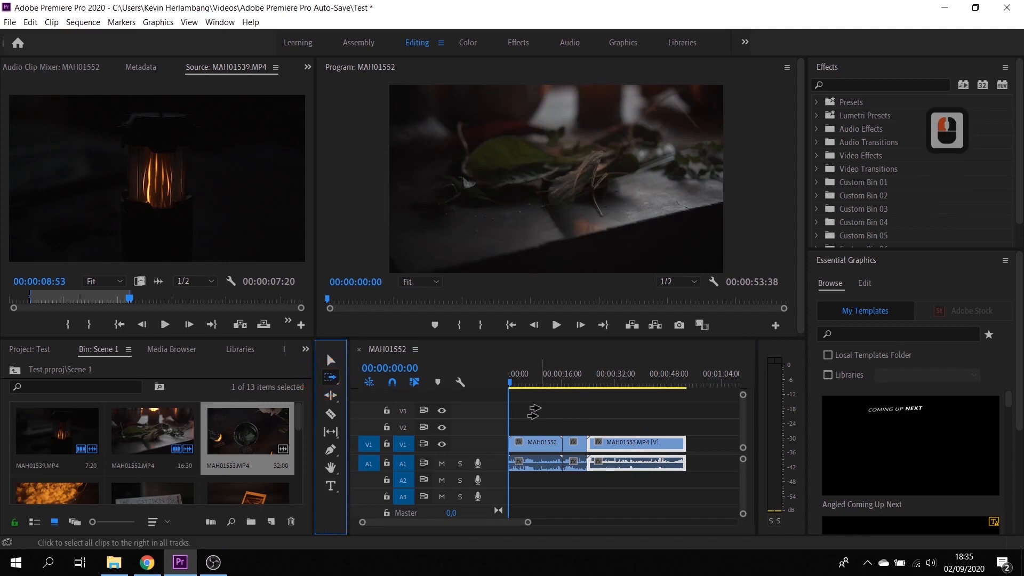
key(a)
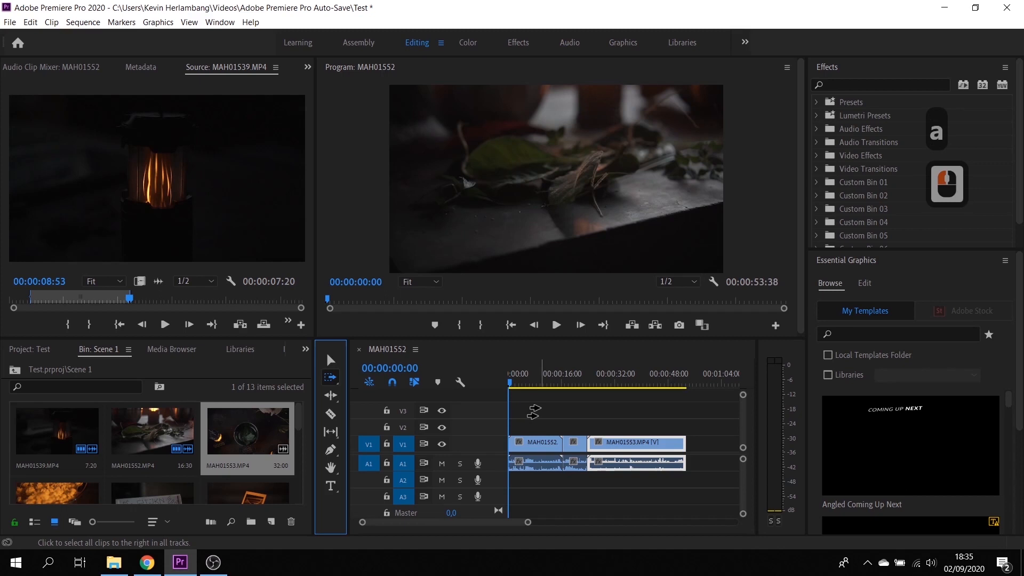
click(574, 442)
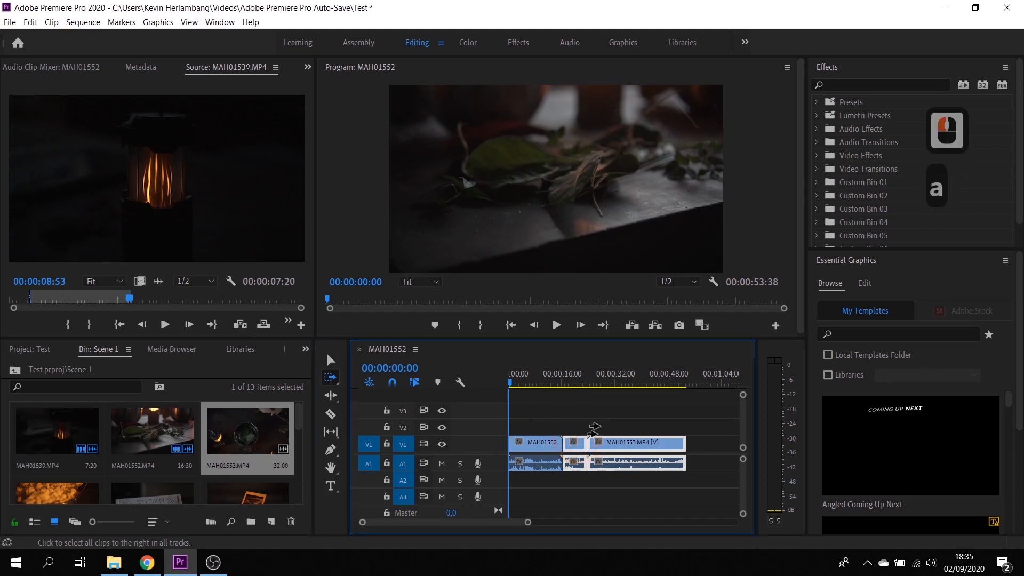
click(528, 443)
click(720, 435)
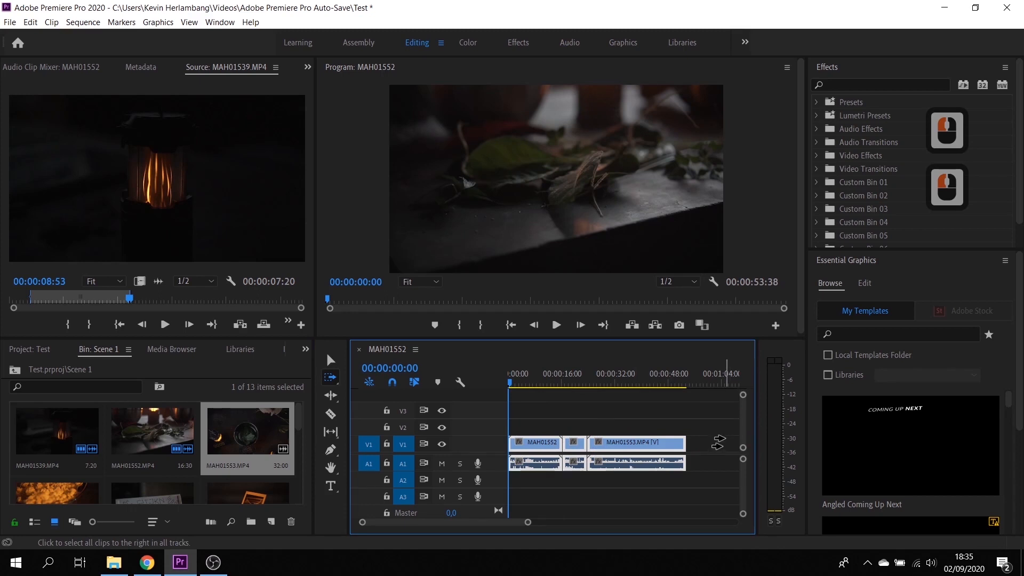
key(v)
click(725, 441)
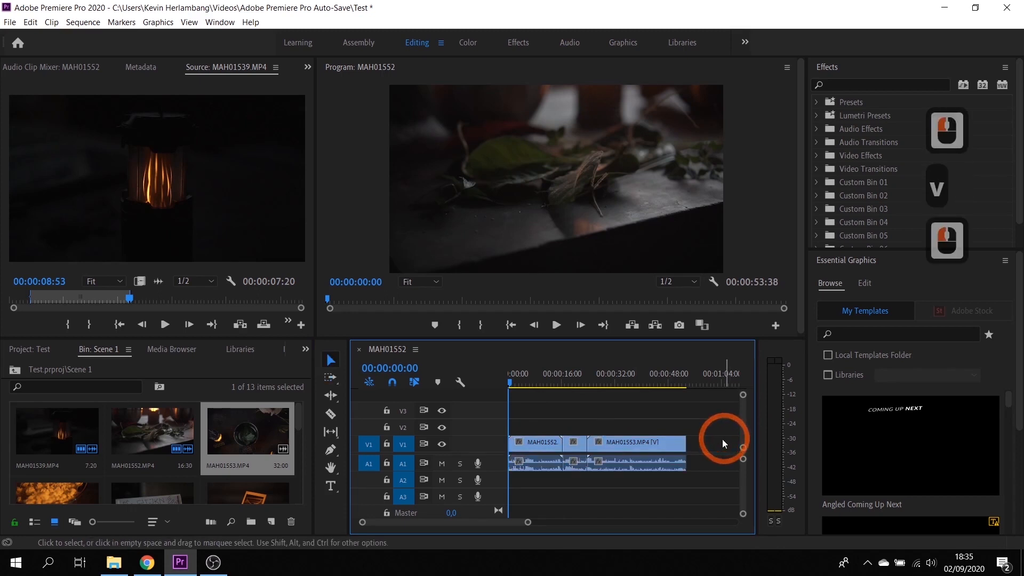
Using the Track Select Backward tool, shift the MAH01552 clip forward in time by about 3.5 seconds, over the start of the second clip.
click(331, 379)
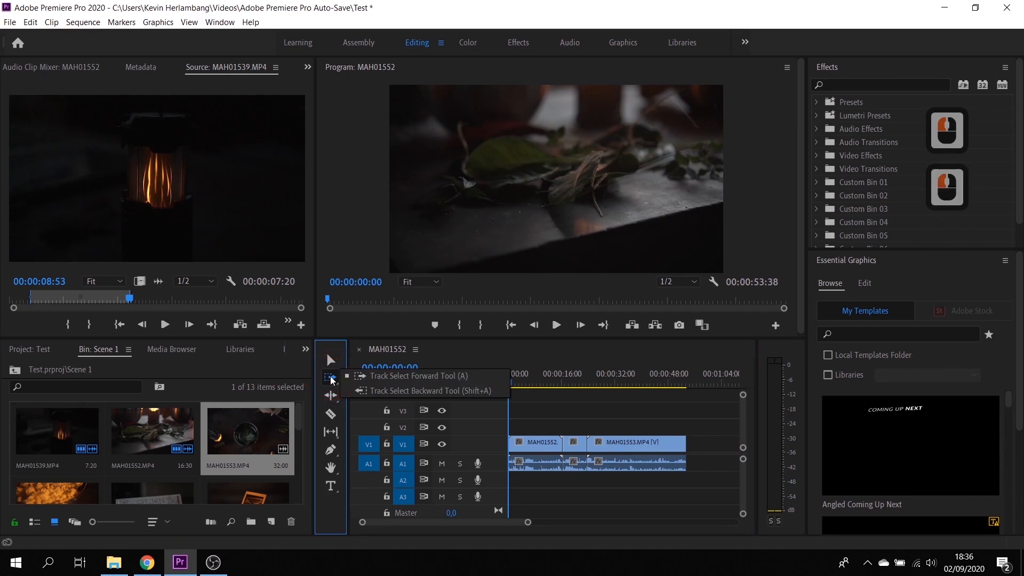
click(379, 390)
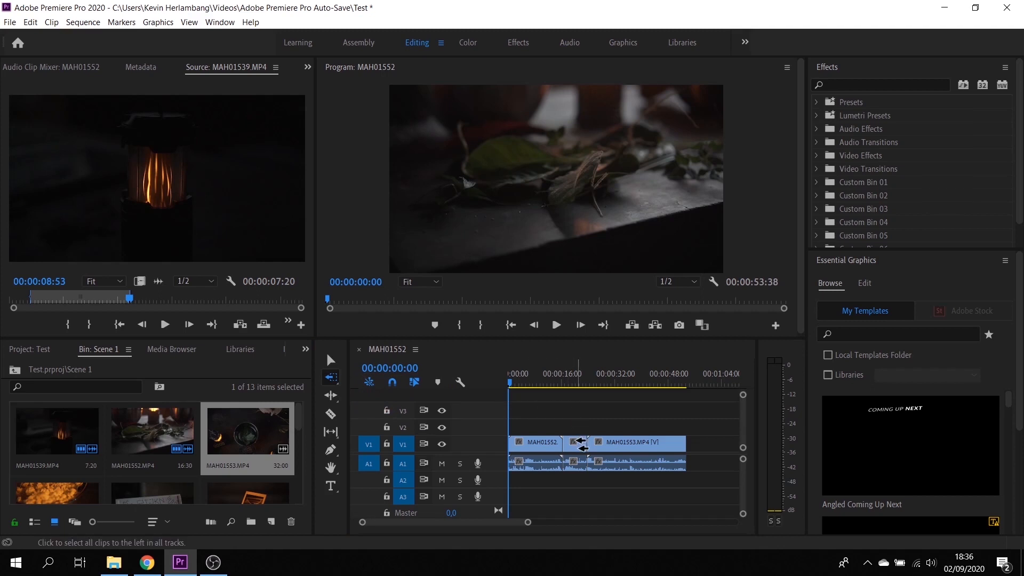
click(573, 442)
click(547, 442)
mouse_move(547, 442)
mouse_down()
mouse_move(554, 424)
mouse_move(559, 442)
mouse_up()
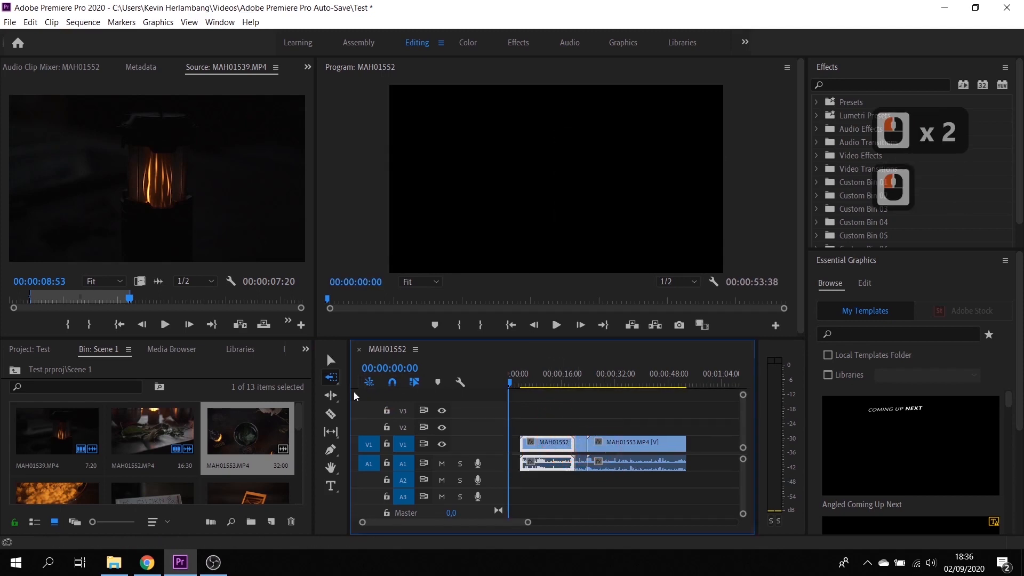
Ripple-trim about 3.5 seconds off the end of the MAH01552 clip and return to the Selection tool.
click(337, 399)
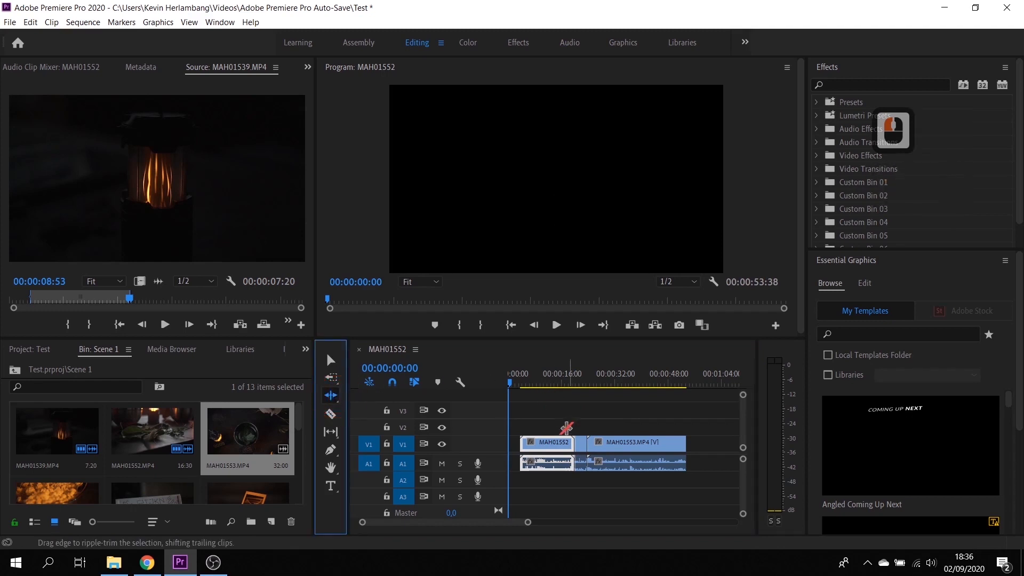
drag(569, 442, 569, 442)
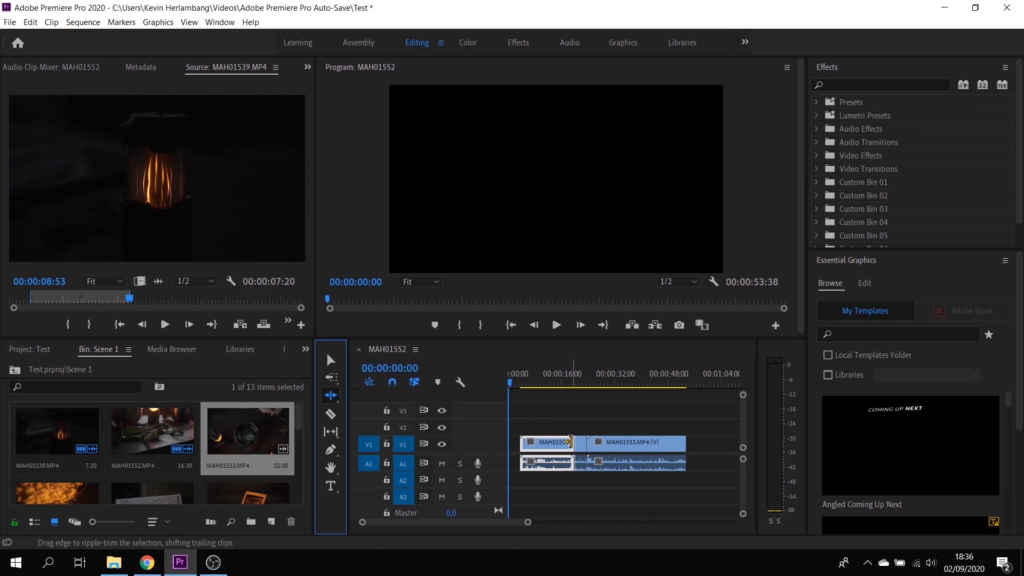
drag(569, 442, 562, 442)
key(v)
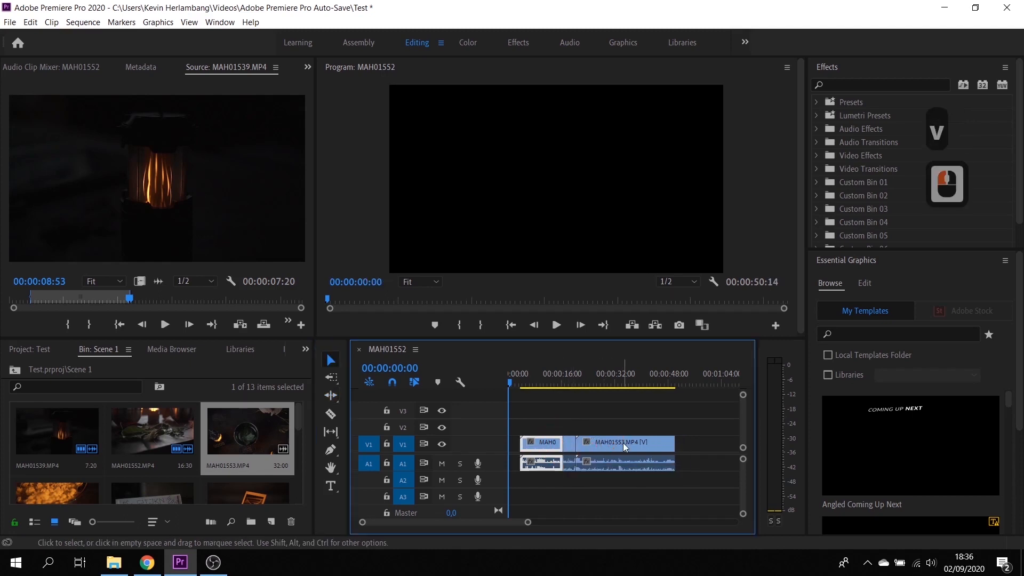
Ripple-trim about 15 seconds off the start of the MAH01553 clip on the timeline.
click(622, 442)
key(b)
drag(580, 441, 632, 441)
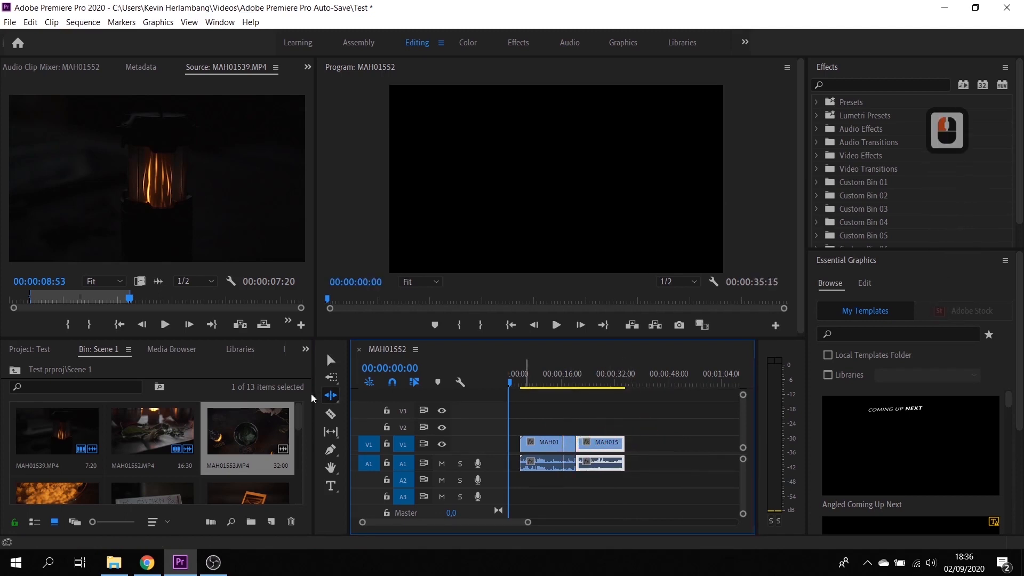
Using the Rolling Edit tool, shift the cut at the start of the MAH01553 clip about 2 seconds later.
click(331, 396)
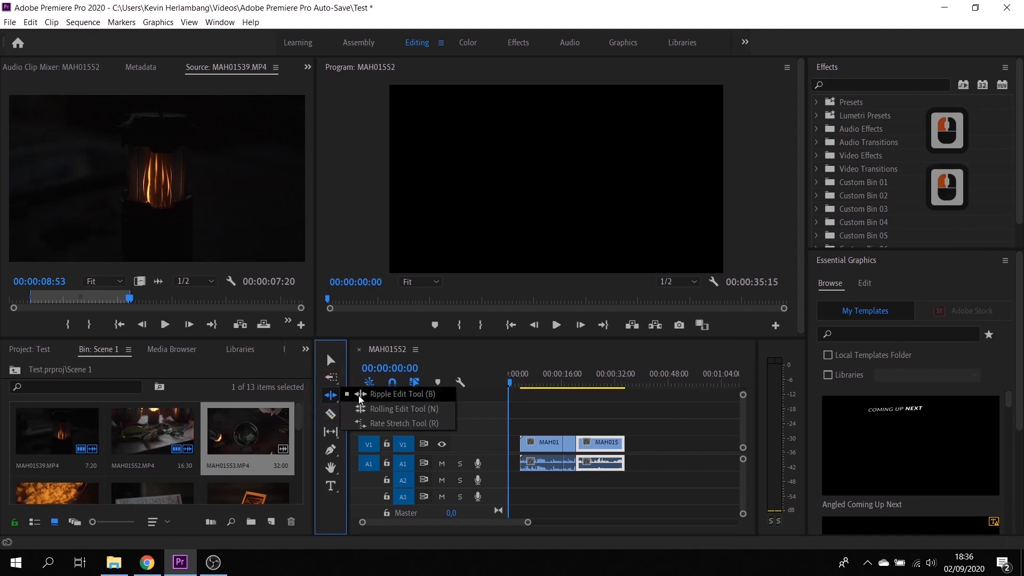
click(377, 409)
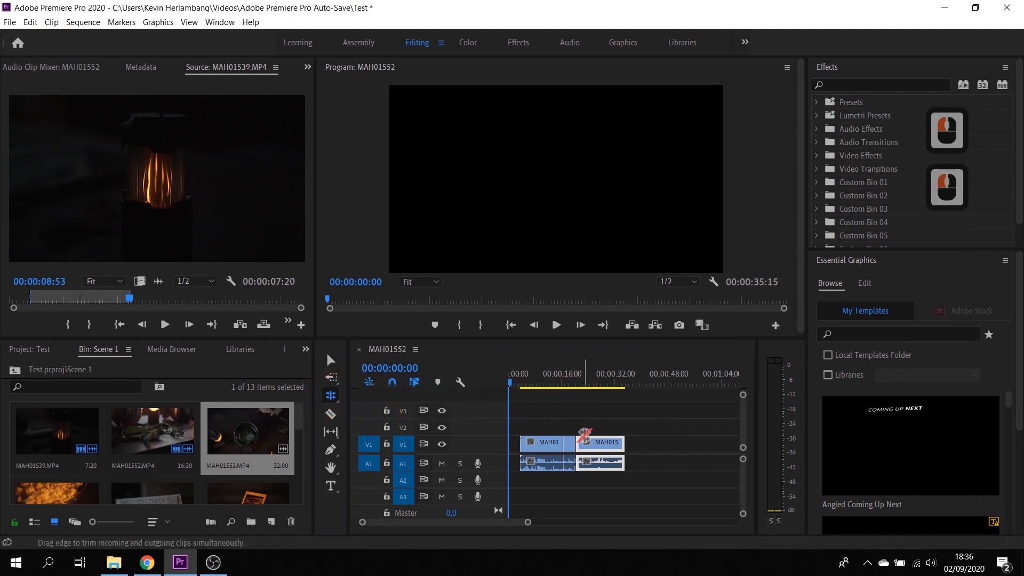
click(591, 384)
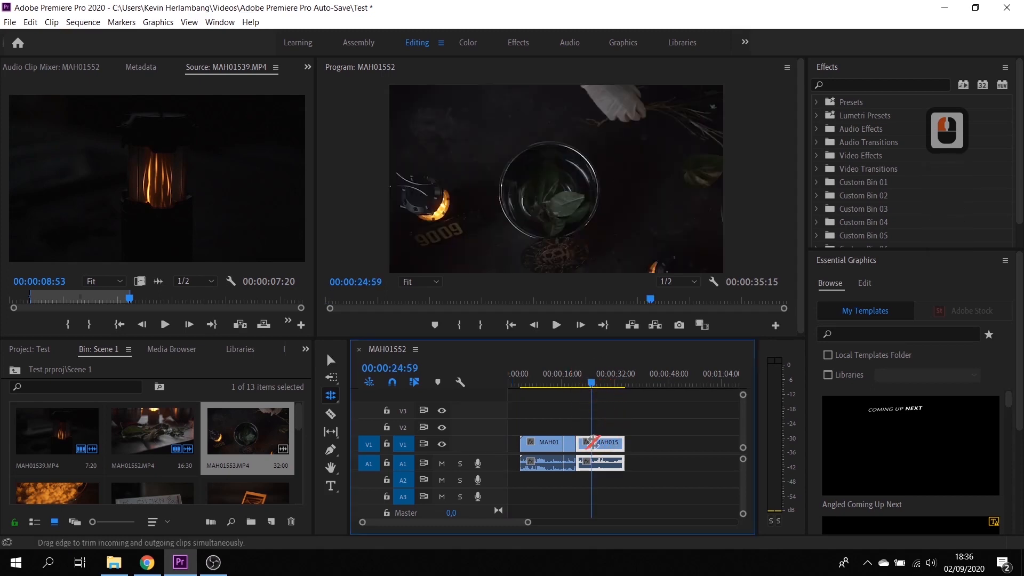
click(574, 382)
click(580, 439)
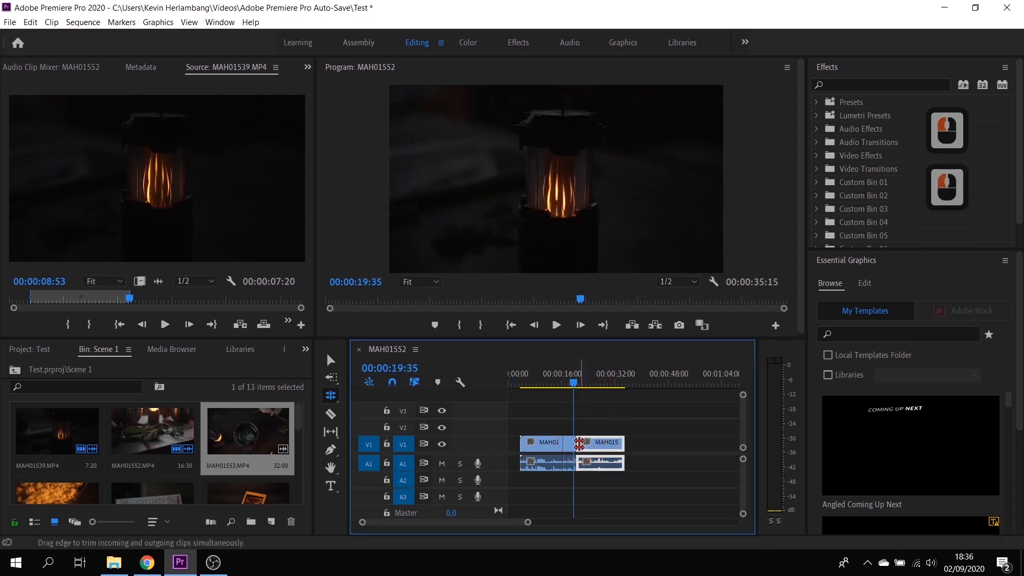
drag(578, 444, 603, 444)
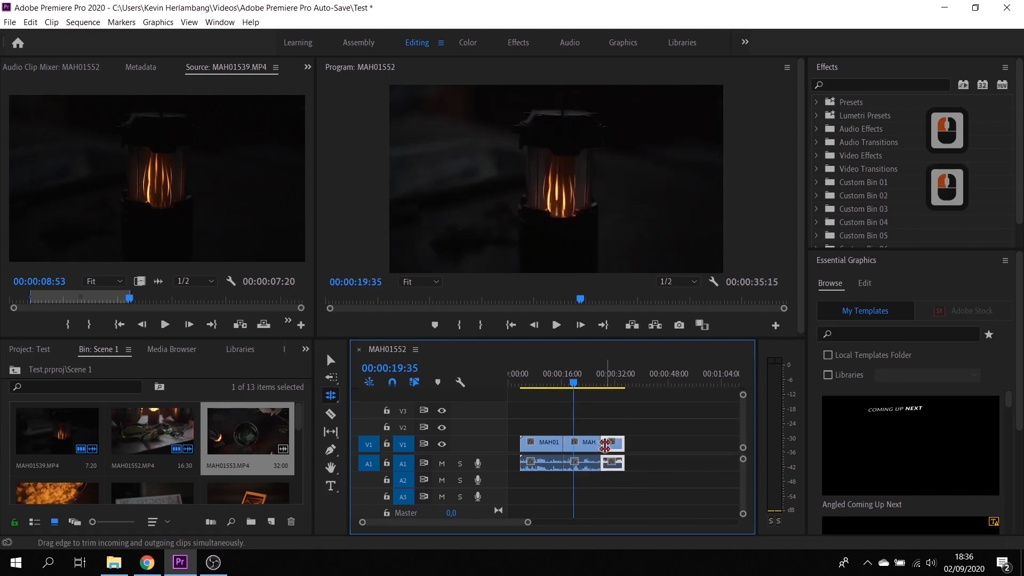
click(593, 444)
drag(593, 444, 581, 445)
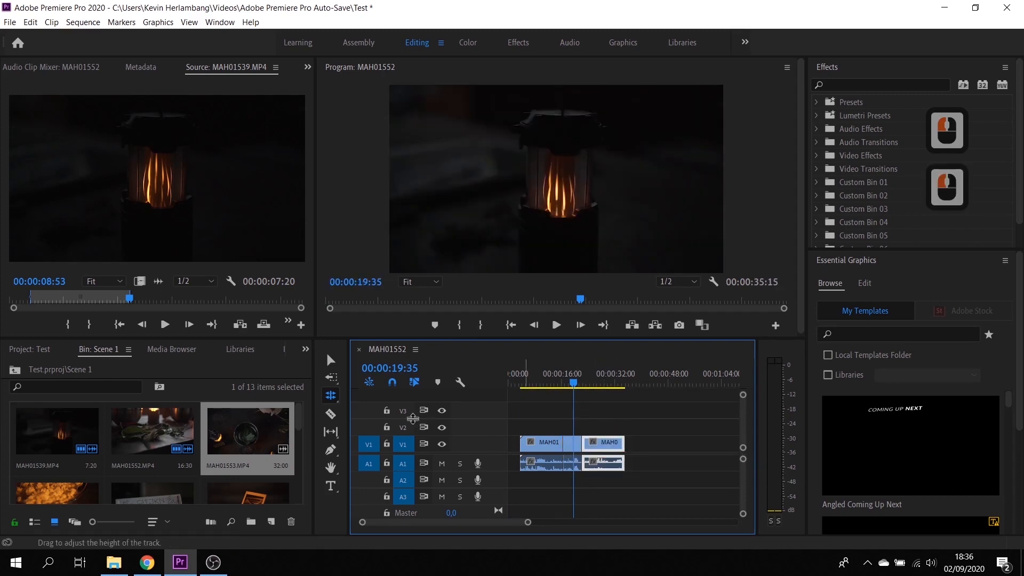
Rate-stretch the MAH01553 clip until it is slowed to about 43% speed, and play back part of it.
click(328, 395)
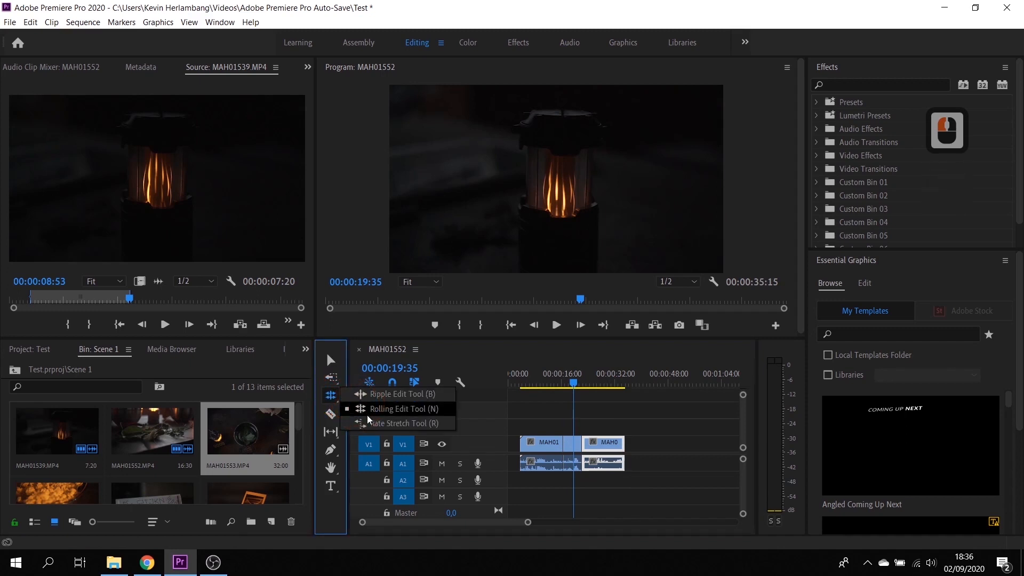
click(368, 416)
key(r)
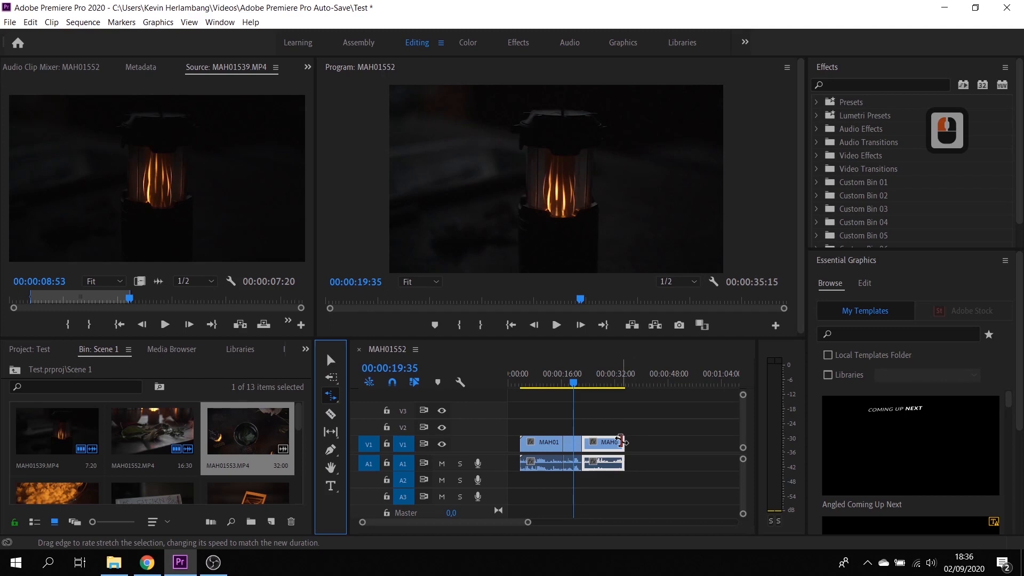
drag(623, 441, 603, 435)
drag(594, 379, 596, 379)
drag(599, 439, 682, 442)
key(space)
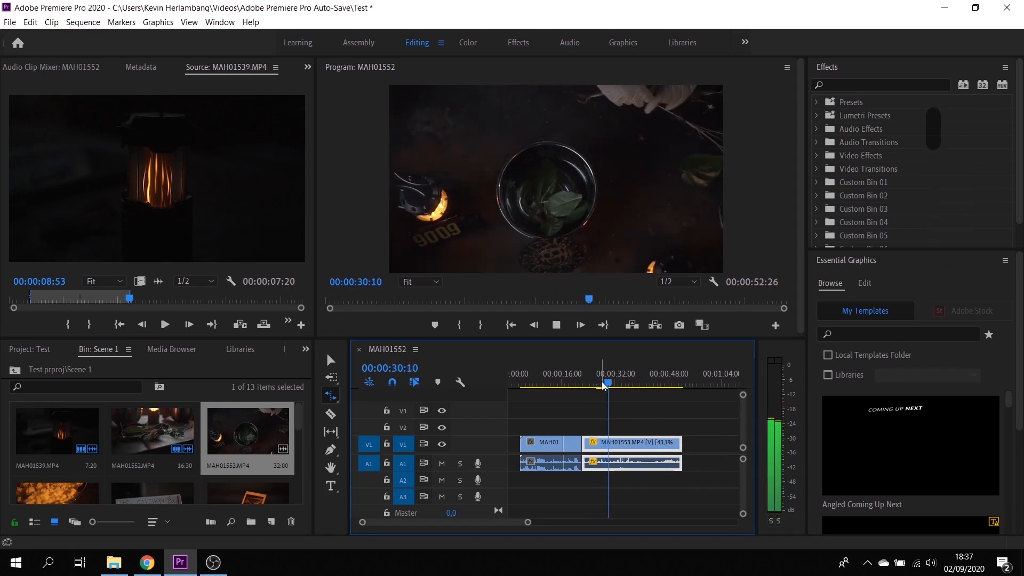
key(space)
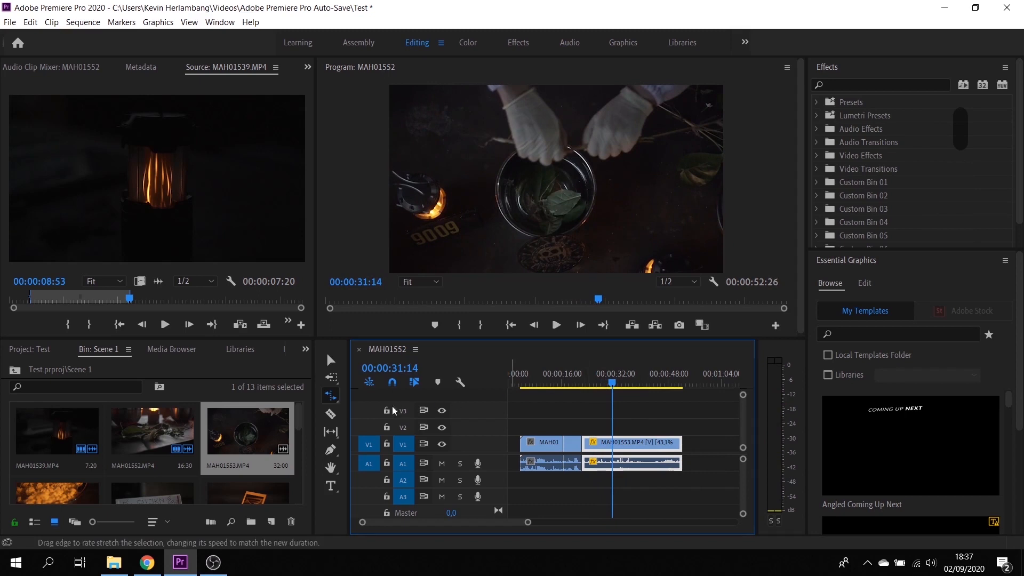
Split the slowed MAH01553 clip at about 37 seconds with the Razor tool and slip the footage inside its second part.
click(334, 415)
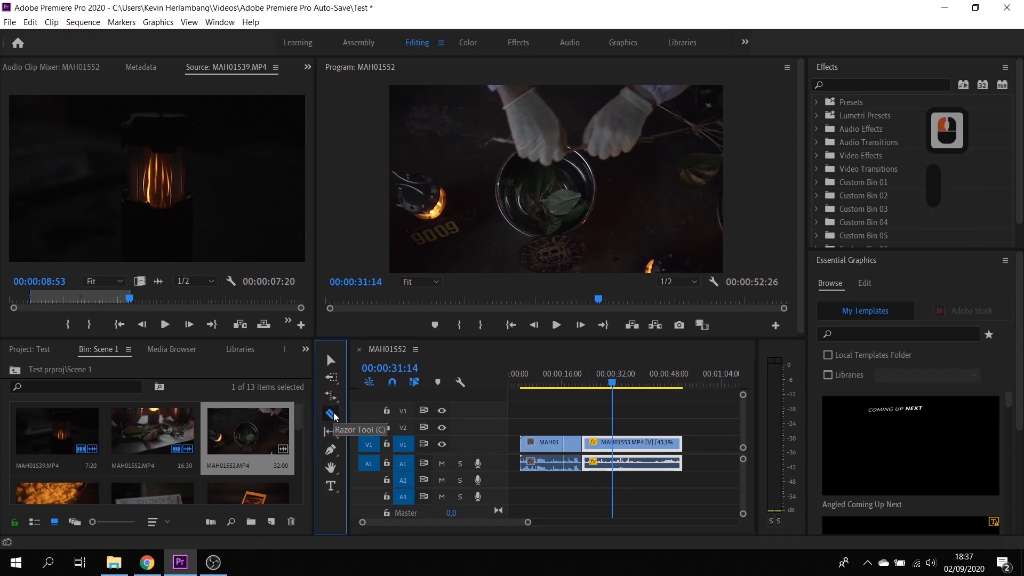
click(633, 443)
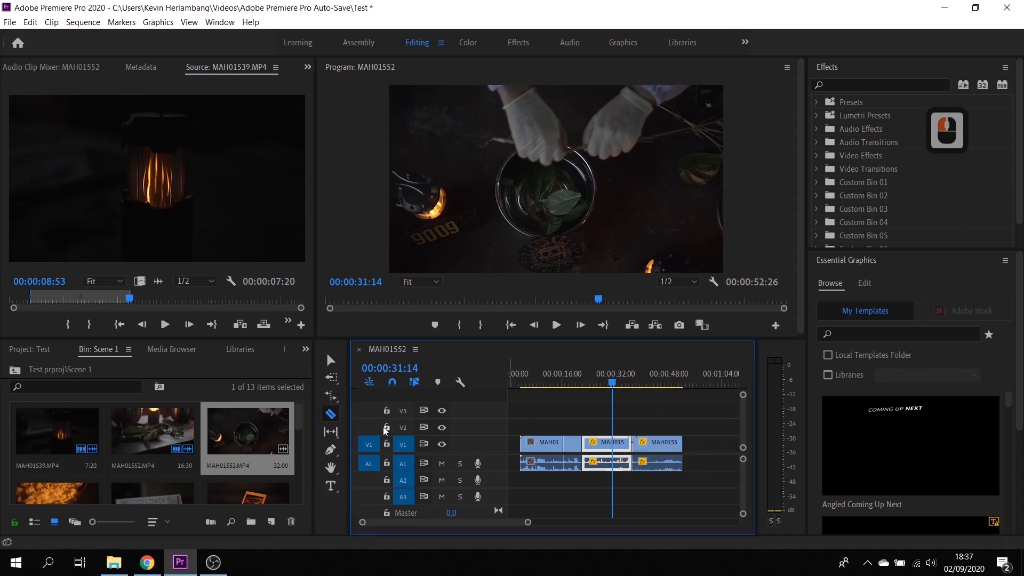
click(332, 431)
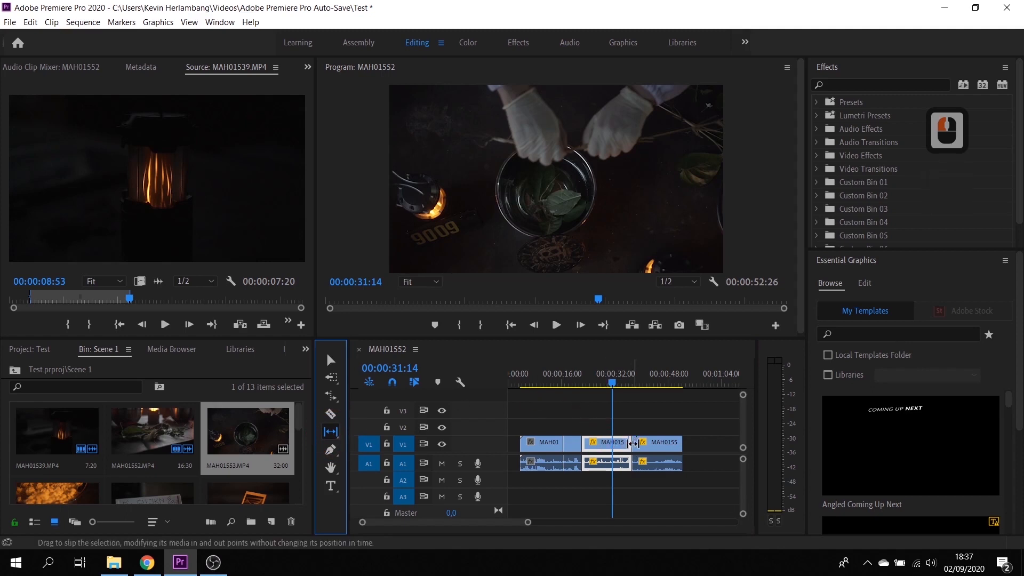
drag(634, 443, 605, 440)
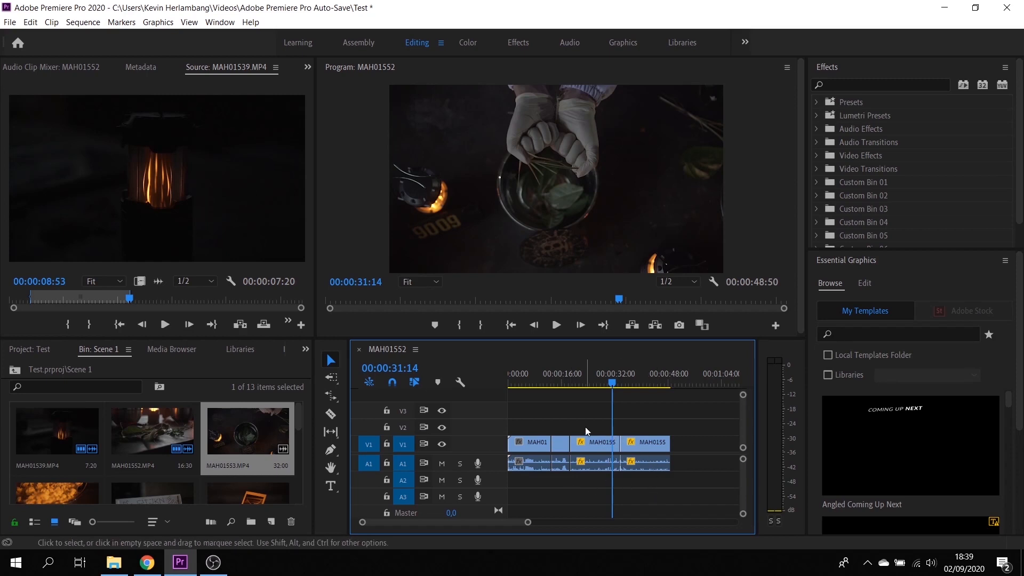
Return the playhead to the start of the sequence and open the media export settings.
drag(540, 383, 510, 382)
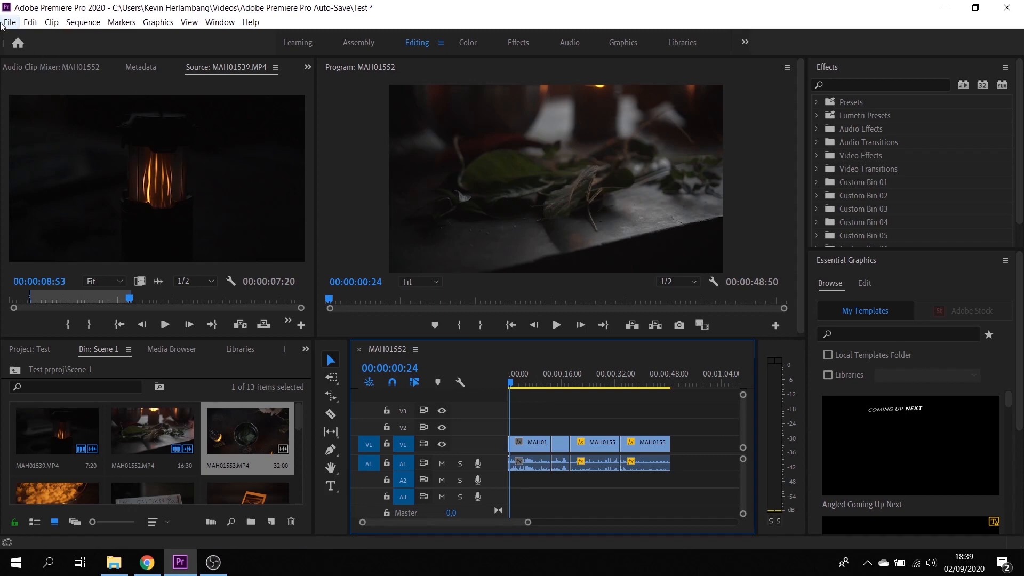
click(2, 24)
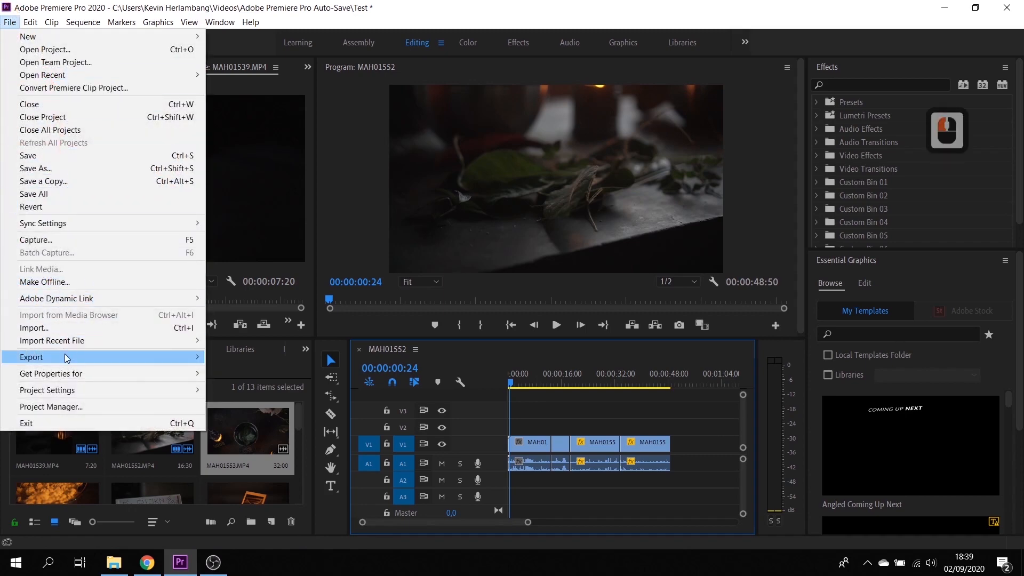
mouse_move(95, 362)
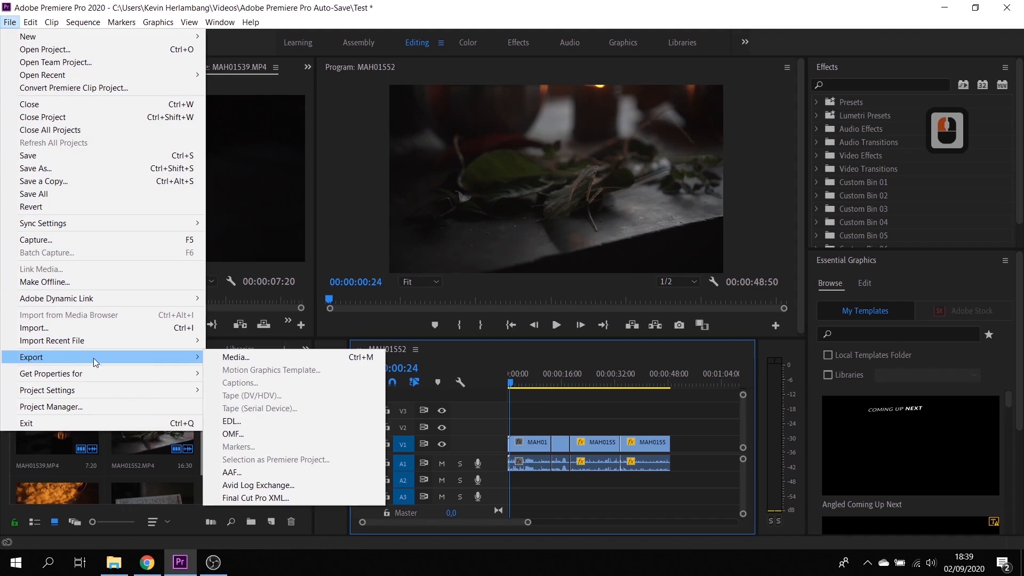
click(212, 358)
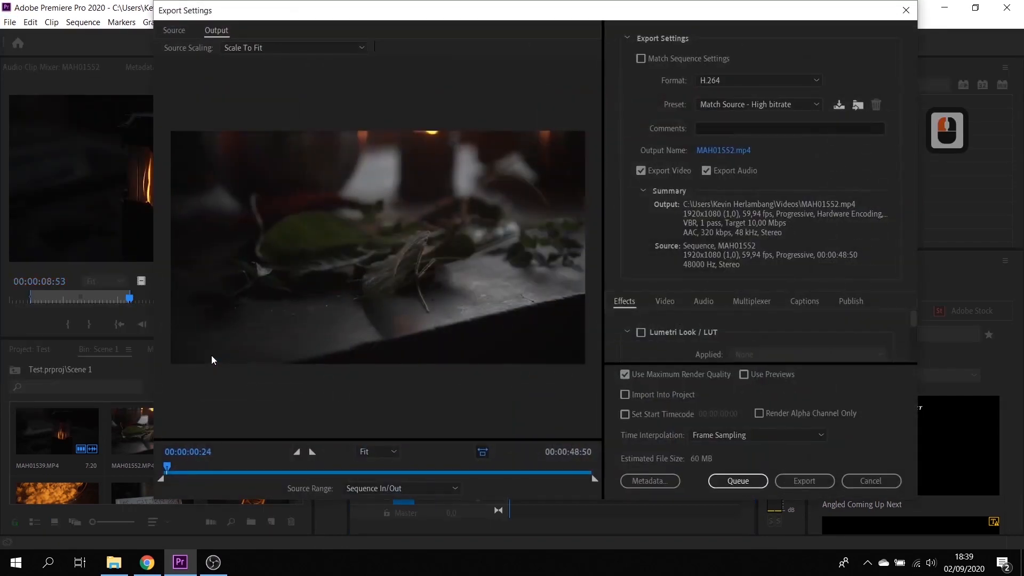
click(691, 472)
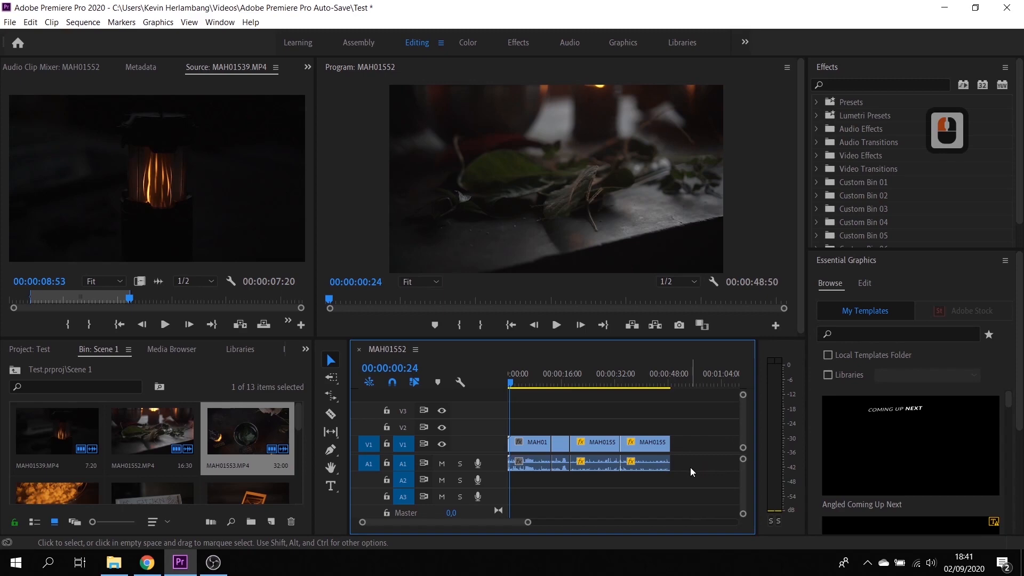
key(ctrl+m)
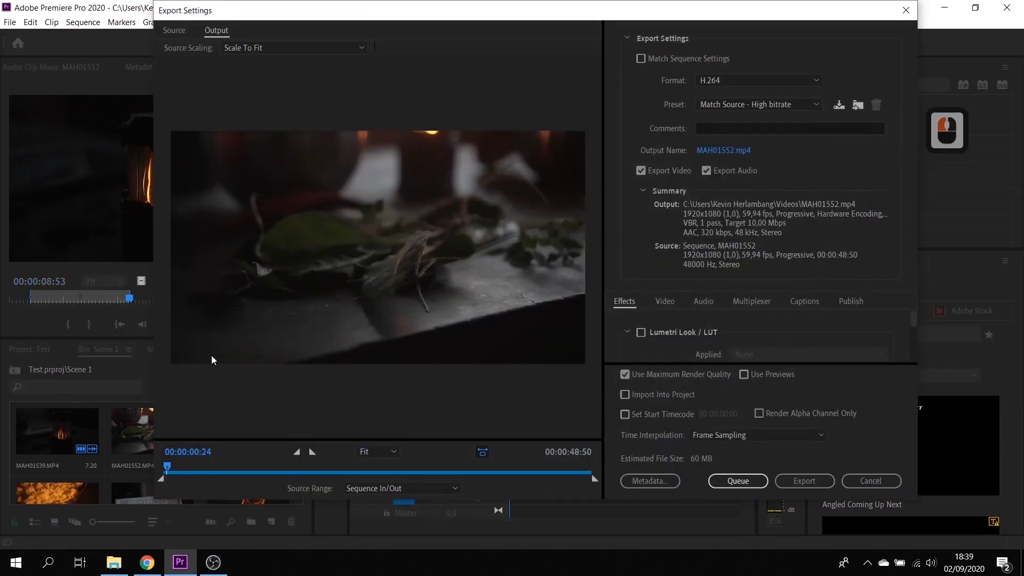
Keep H.264 as the export format and name the output file test in the Videos folder.
click(712, 82)
click(712, 83)
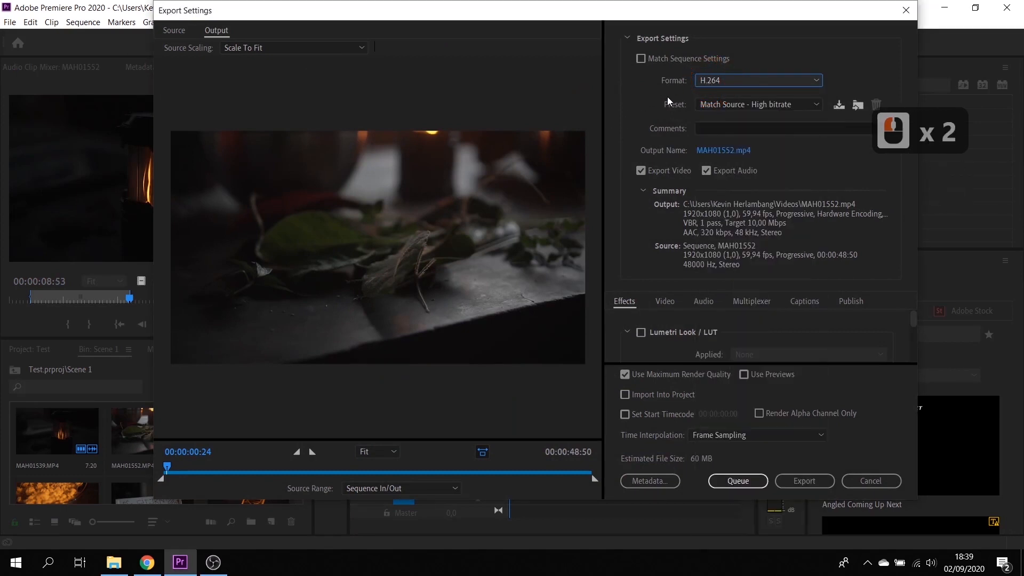
click(713, 151)
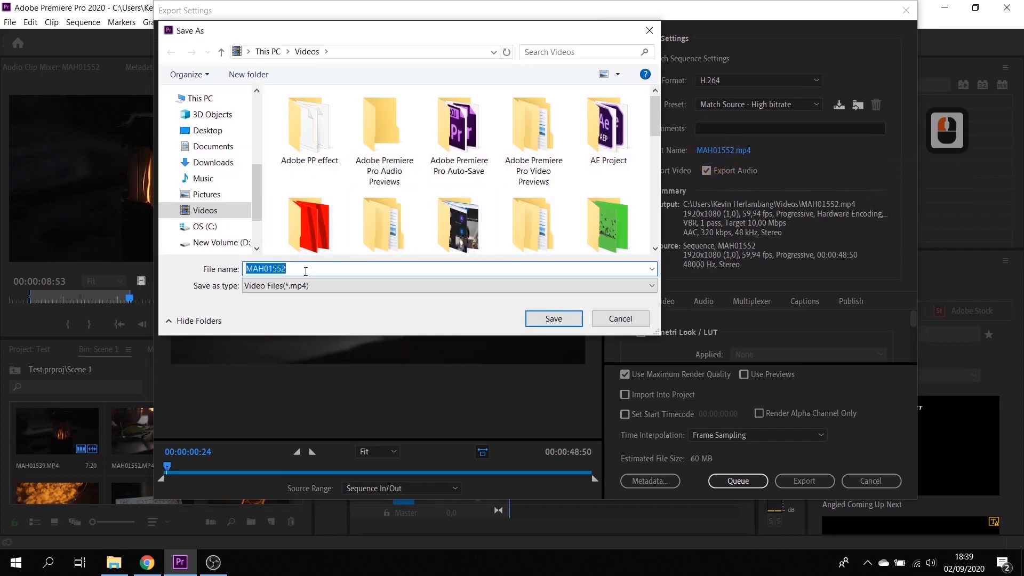
key(BackSpace)
text(test)
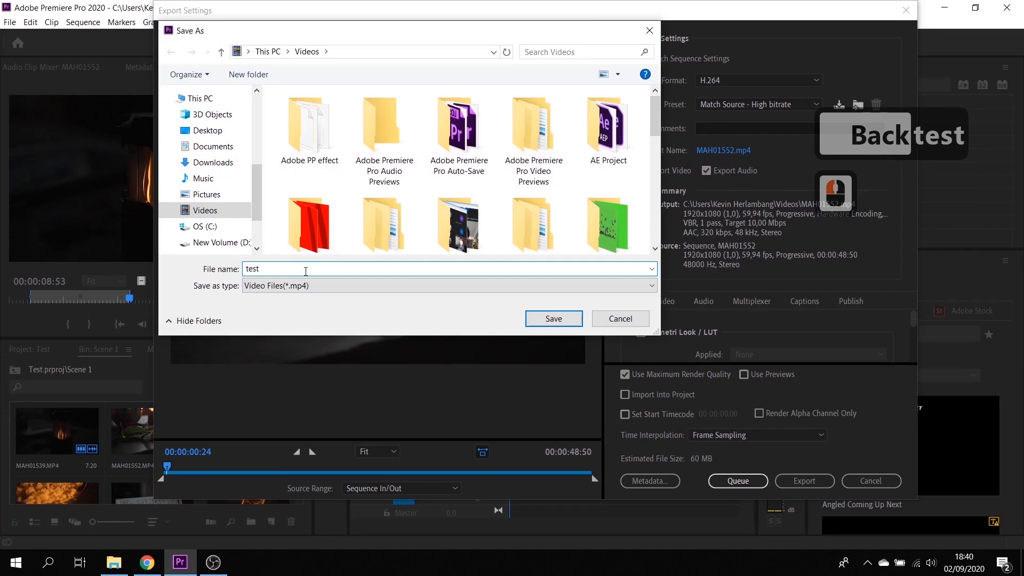
click(566, 320)
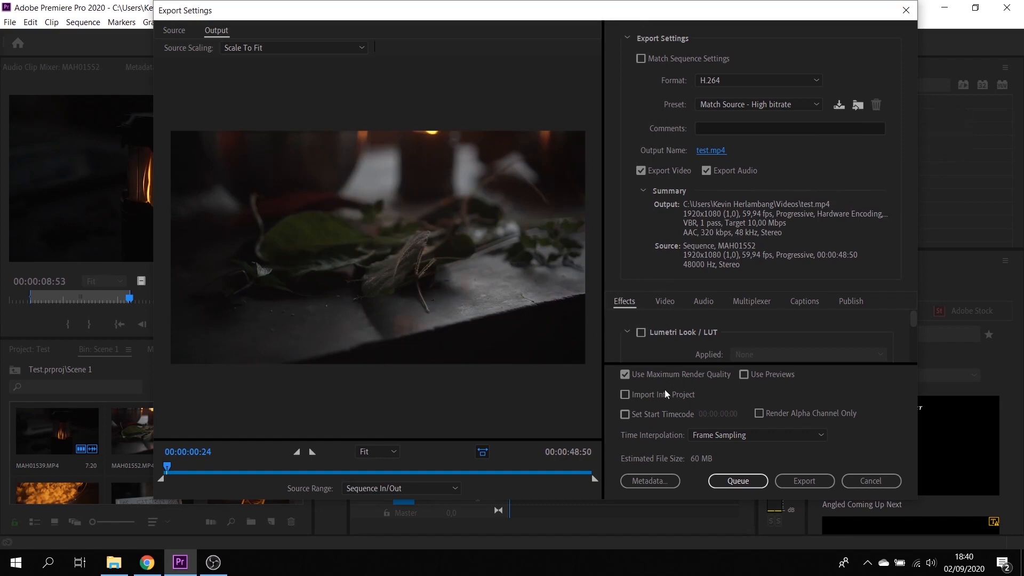
Export the sequence with Use Maximum Render Quality enabled.
click(625, 375)
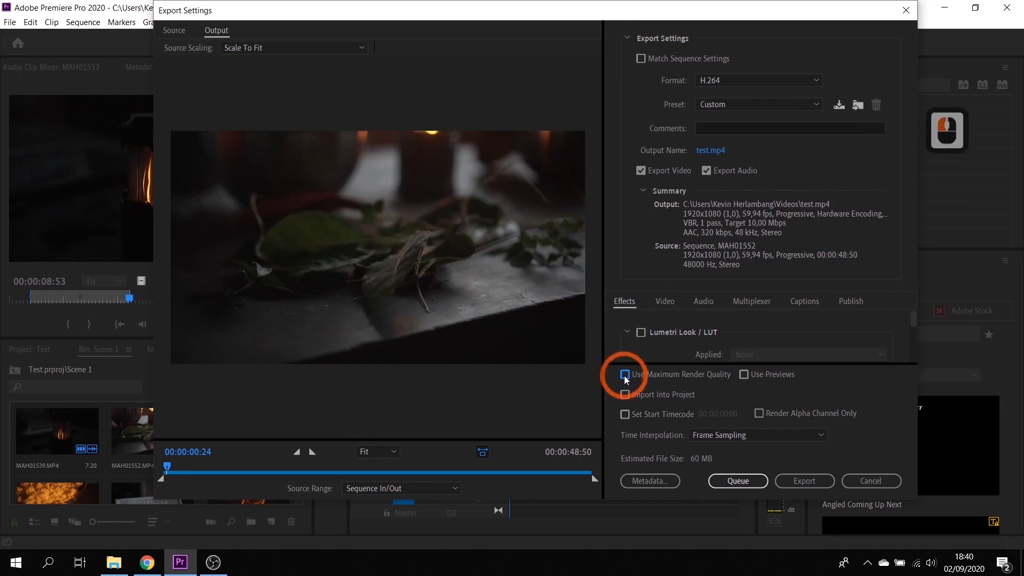
click(802, 480)
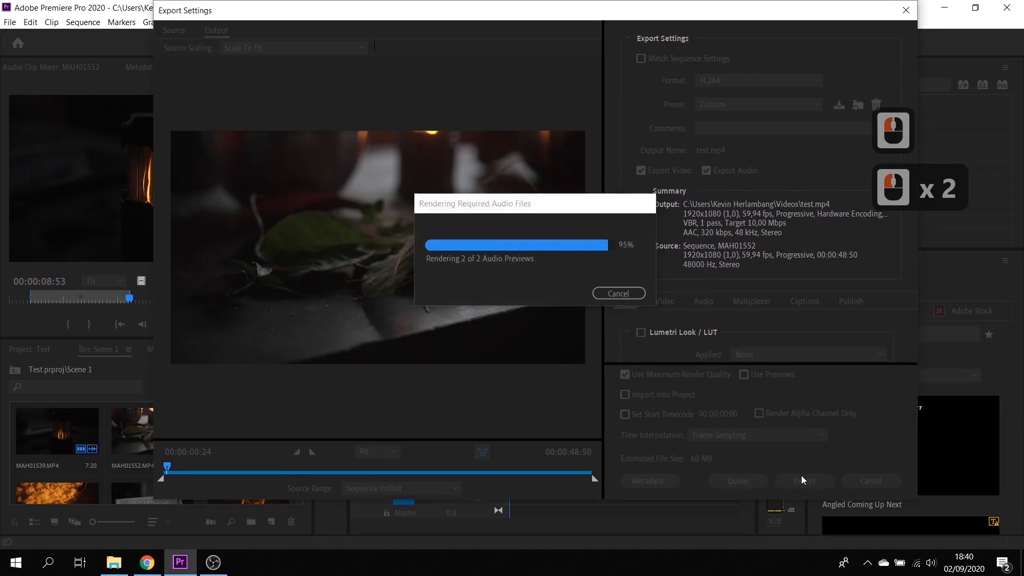